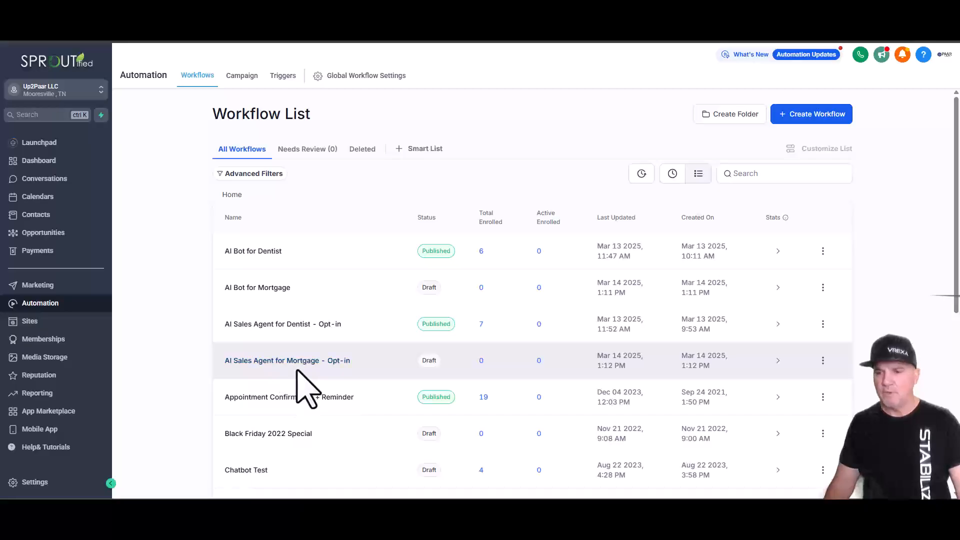
- Open the AI Sales Agent for Mortgage - Opt-in workflow, review its settings, and return to the builder
left_click(295, 368)
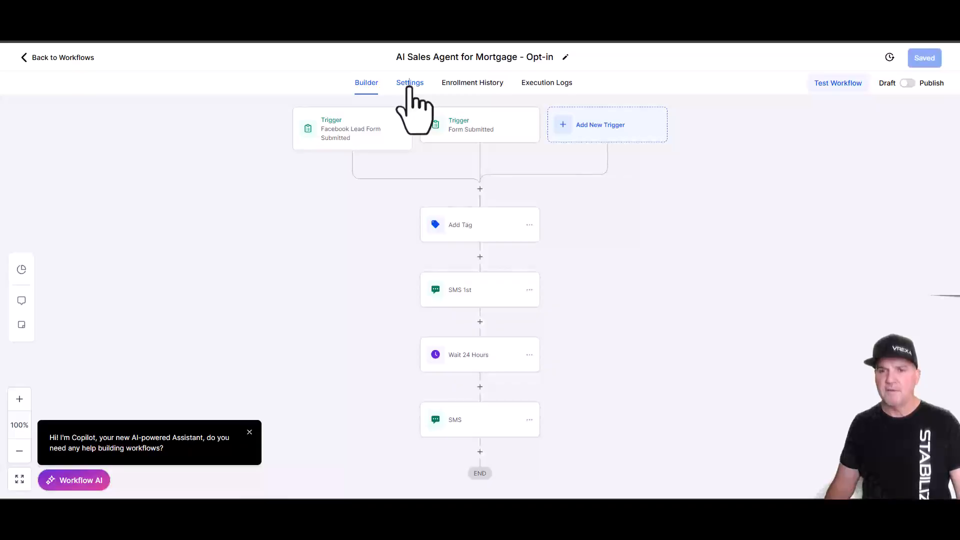
left_click(410, 84)
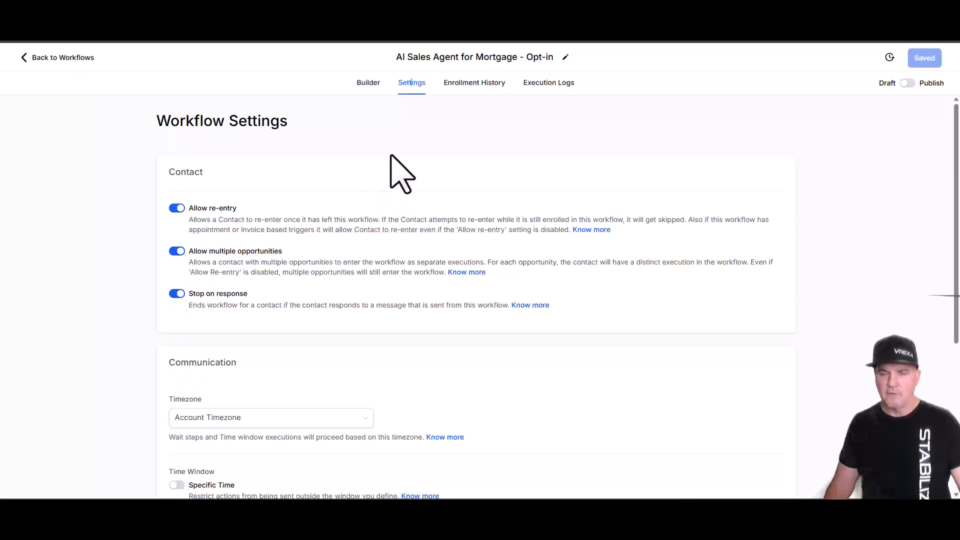
left_click(371, 84)
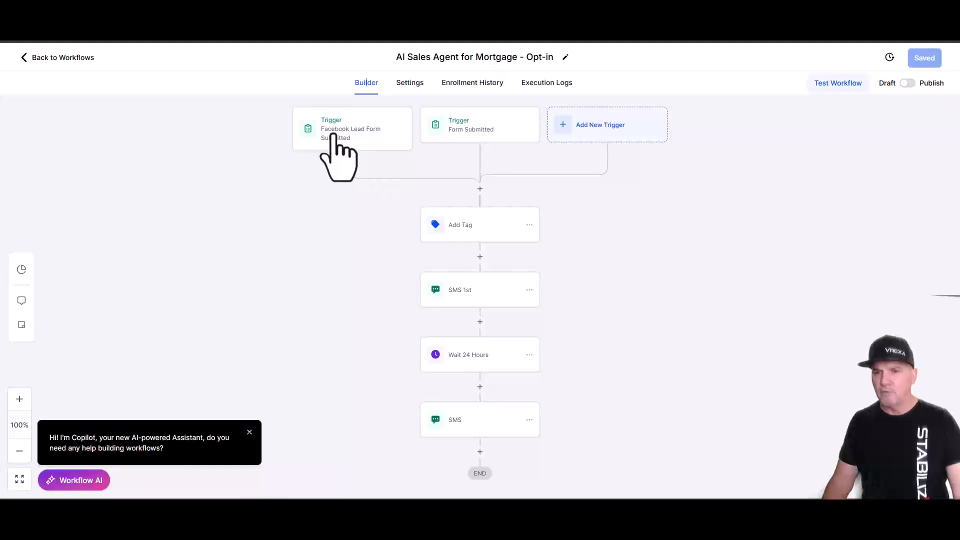
left_click(336, 159)
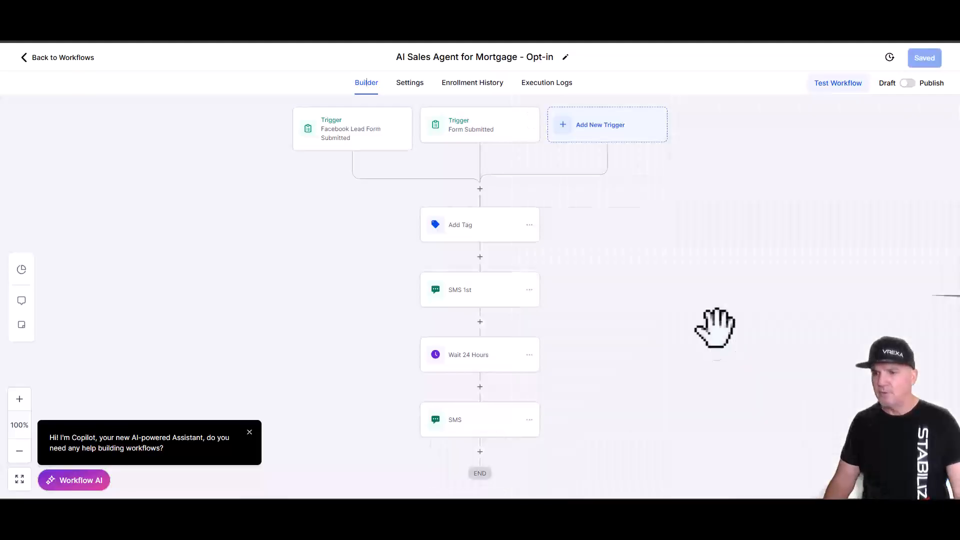
left_click(573, 134)
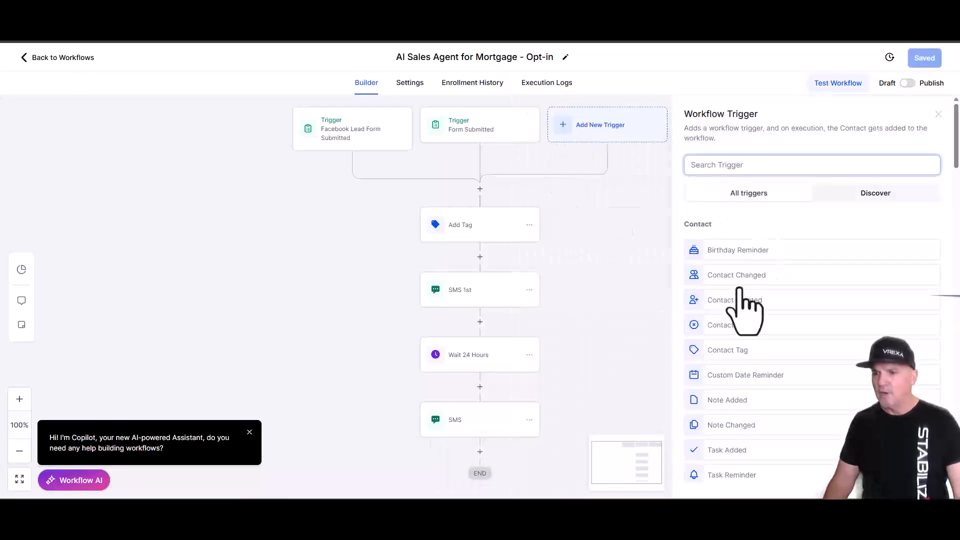
type("face")
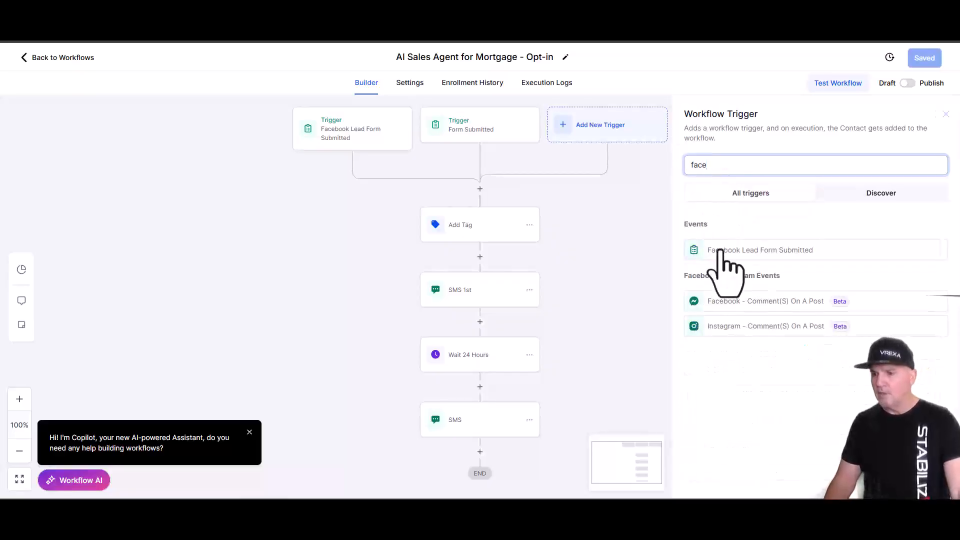
left_click(716, 253)
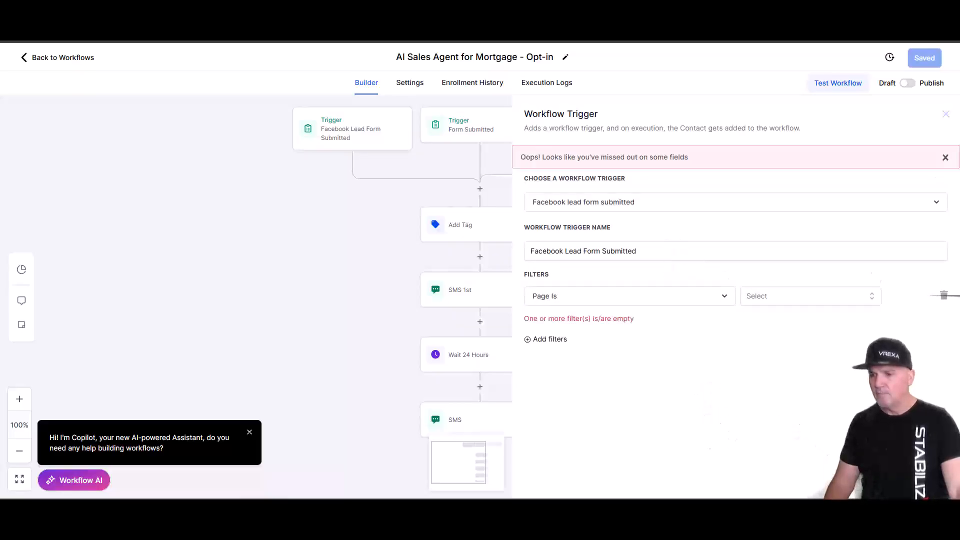
left_click(866, 481)
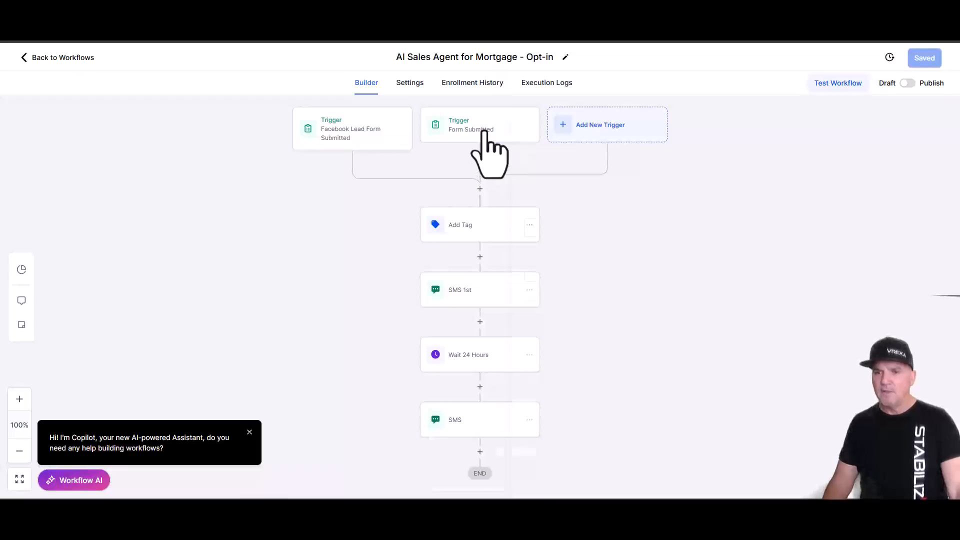
left_click(484, 142)
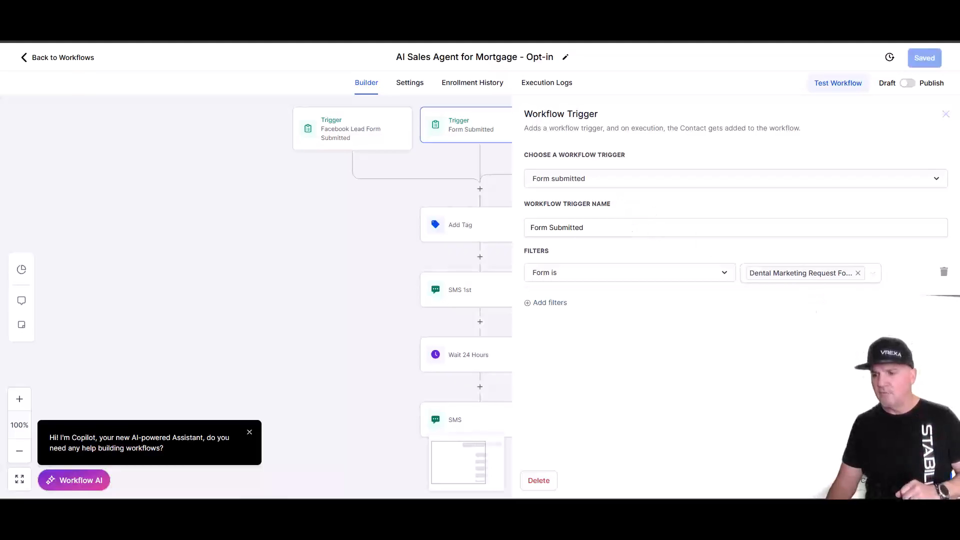
left_click(872, 481)
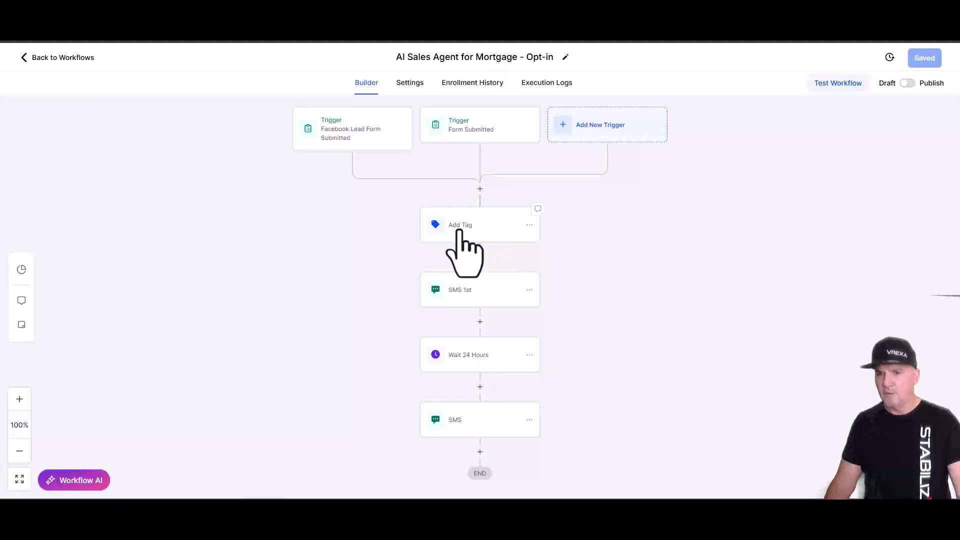
- Check the Add Tag step's tag, then open the SMS 1st message offering scheduling
left_click(462, 242)
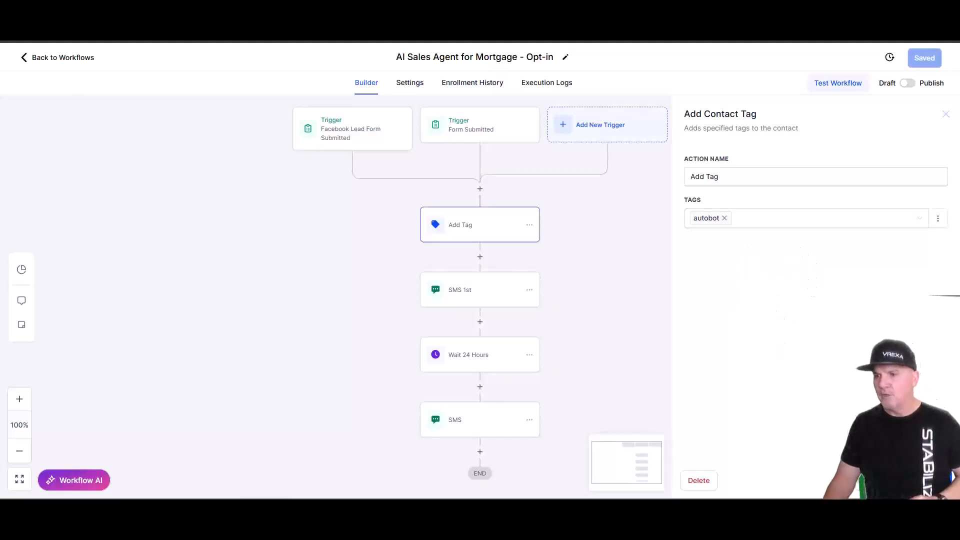
left_click(641, 320)
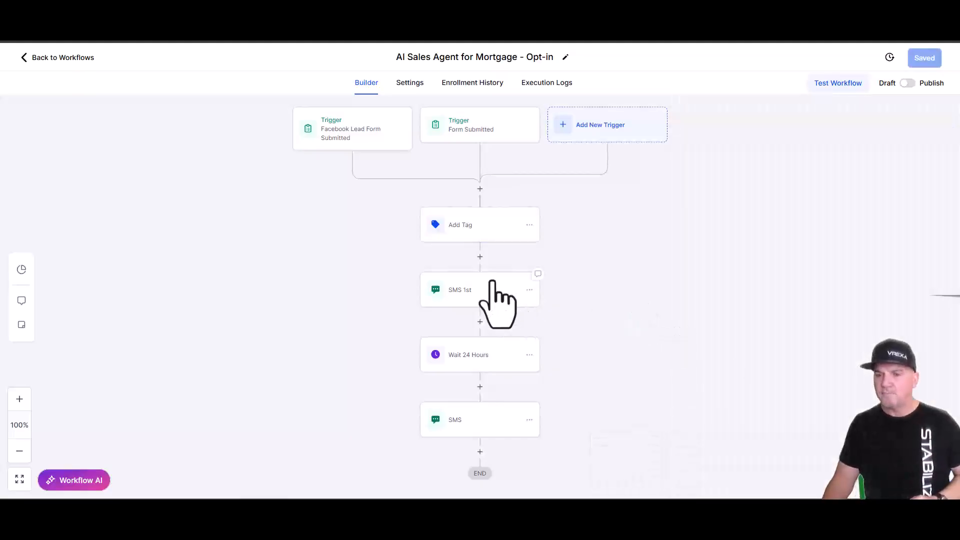
left_click(491, 291)
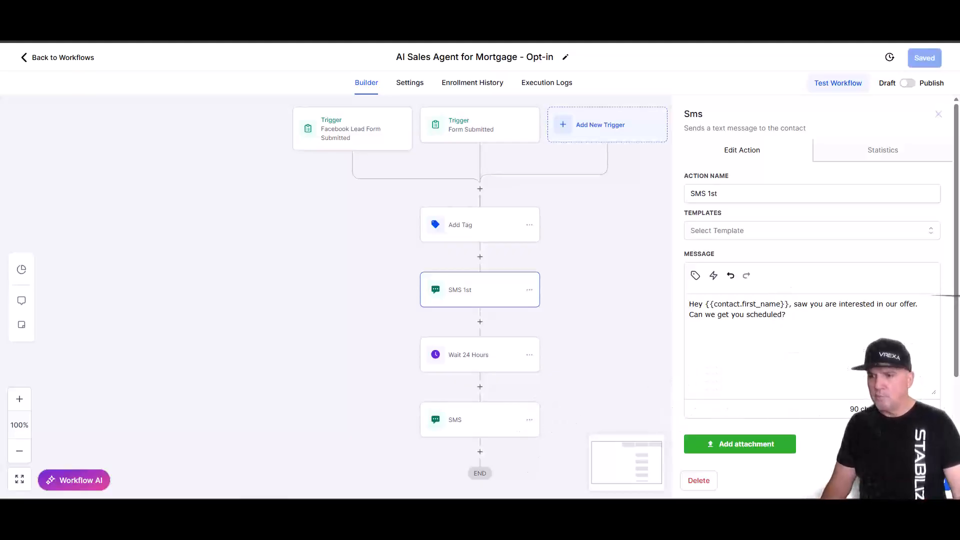
- In the final SMS, change 'Dental,' to 'Mortgage,' and insert 'is' after 'This'
left_click(869, 480)
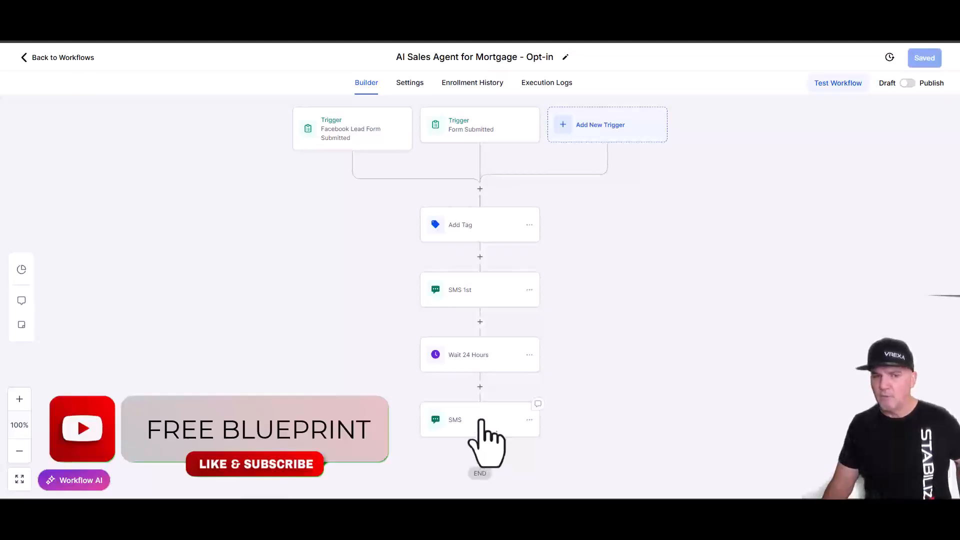
left_click(483, 421)
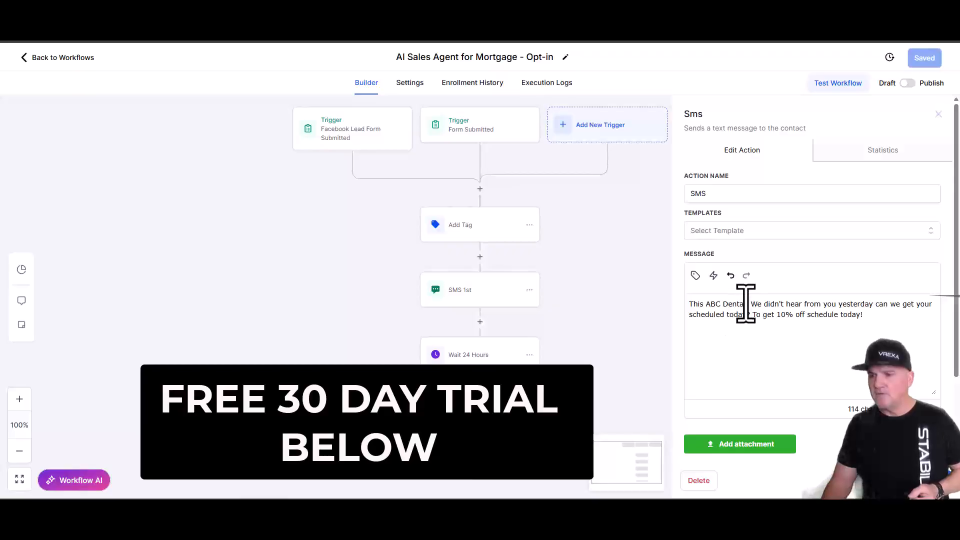
left_click_drag(749, 304, 729, 304)
type("Mortgage,")
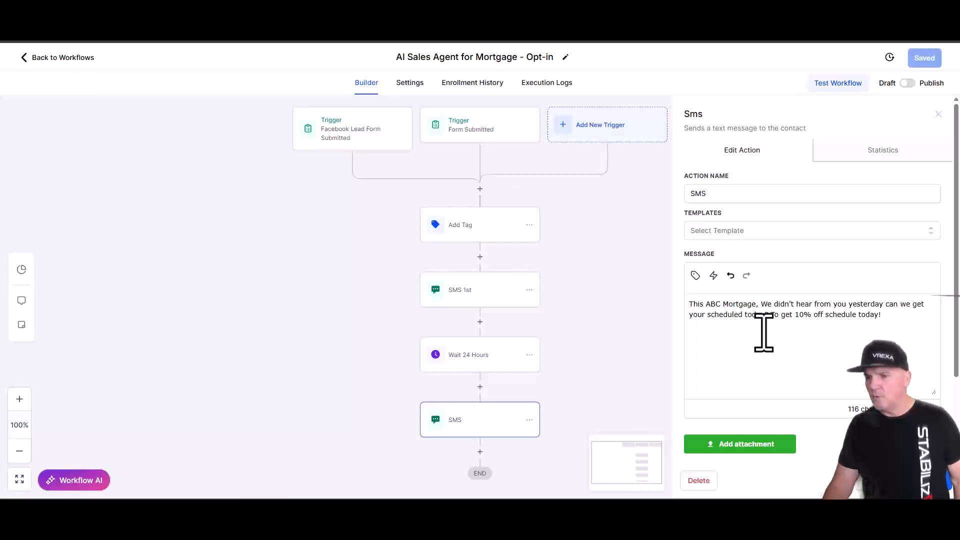
left_click(711, 307)
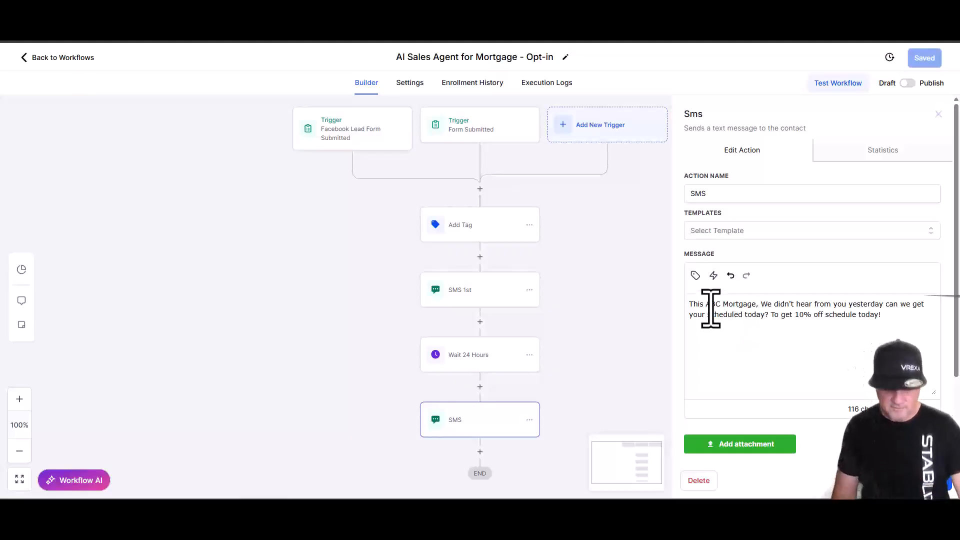
type("is")
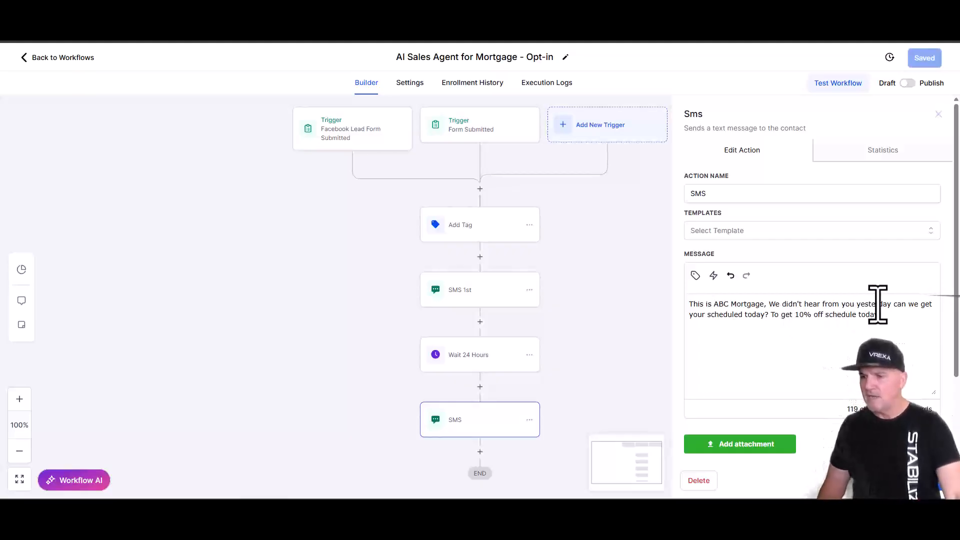
- Delete the 10% off discount sentence from the final SMS message
left_click_drag(880, 317, 775, 320)
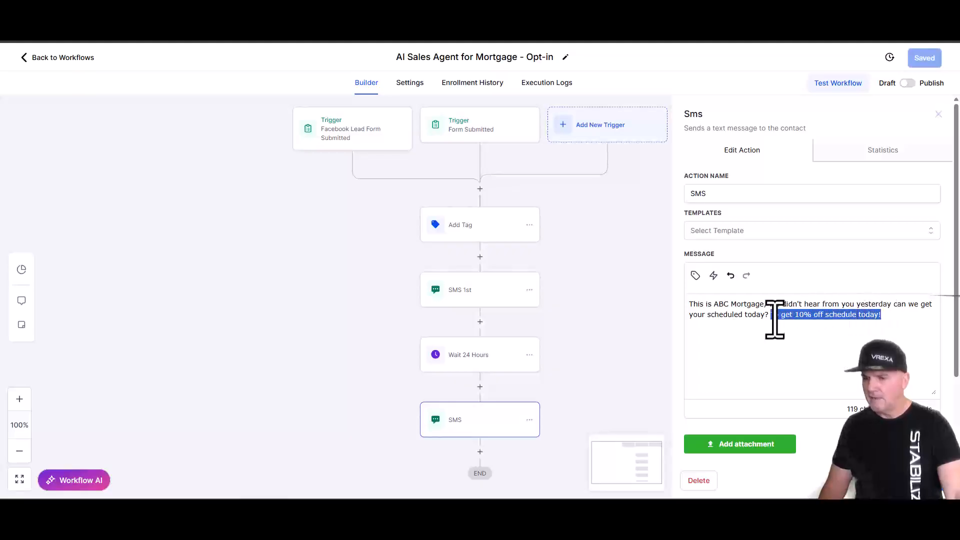
key("BackSpace")
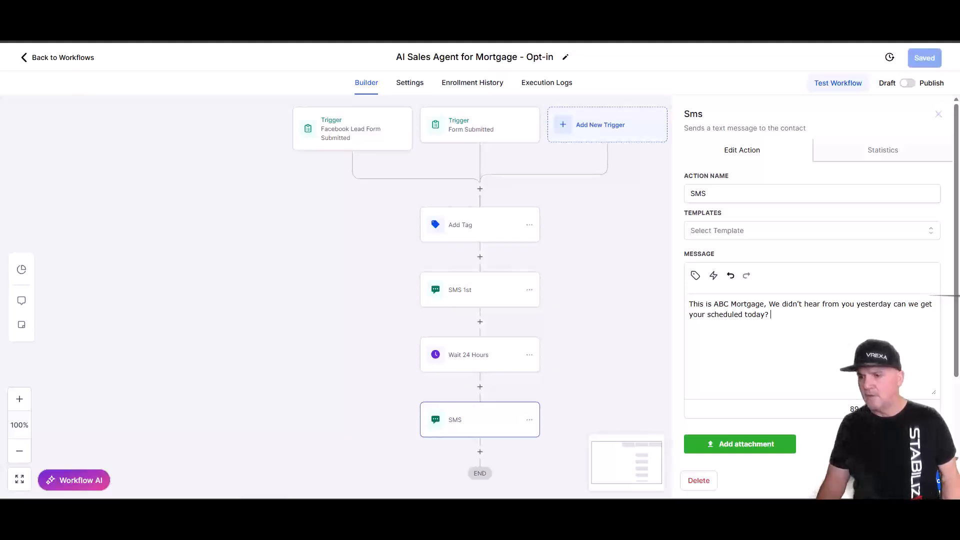
left_click(920, 481)
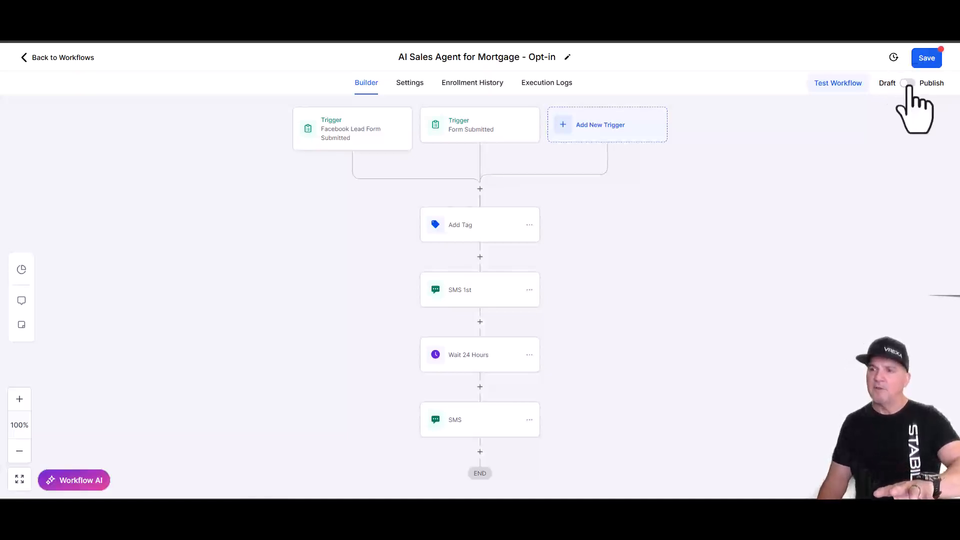
- Publish and save the mortgage opt-in workflow, then go back to the workflow list
left_click(907, 83)
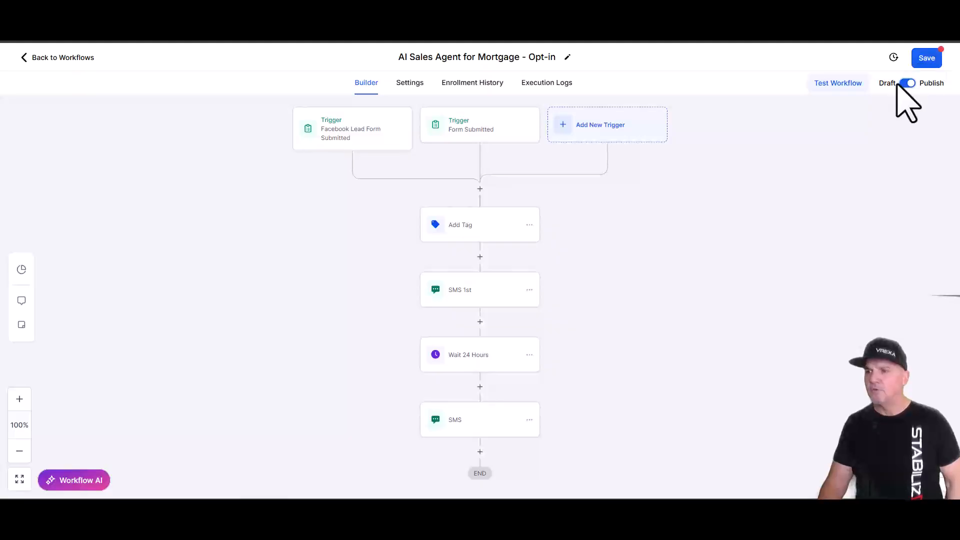
left_click(927, 58)
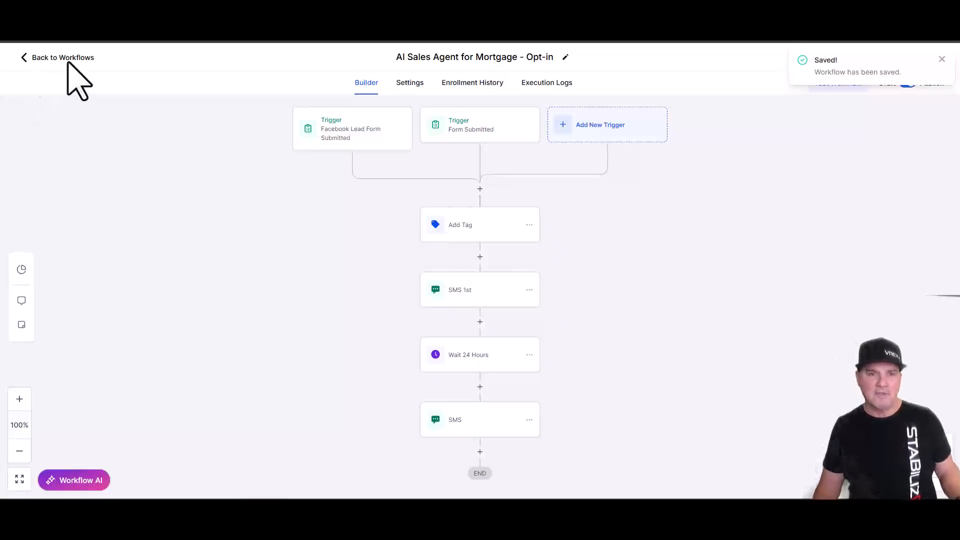
left_click(67, 58)
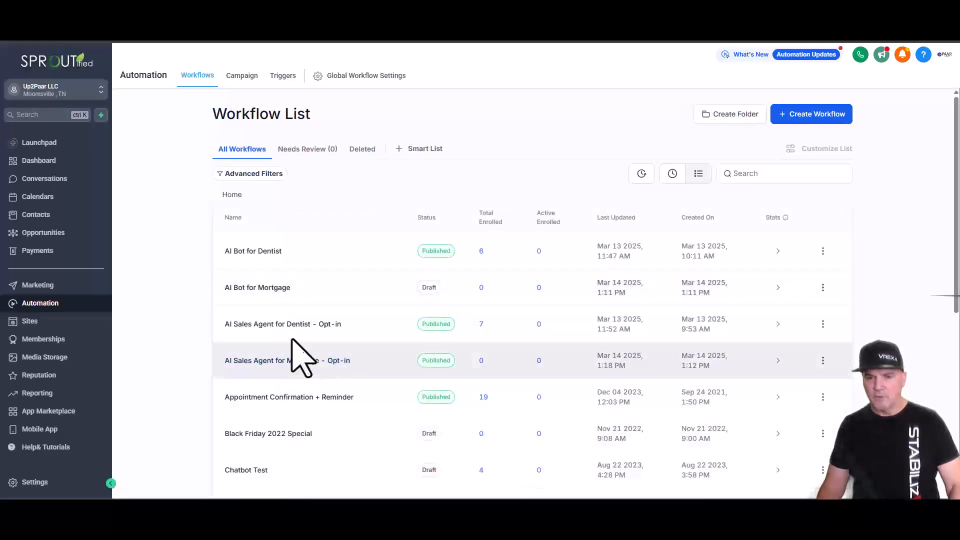
- Open the AI Bot for Mortgage workflow and review its settings and Customer Replied trigger
left_click(278, 288)
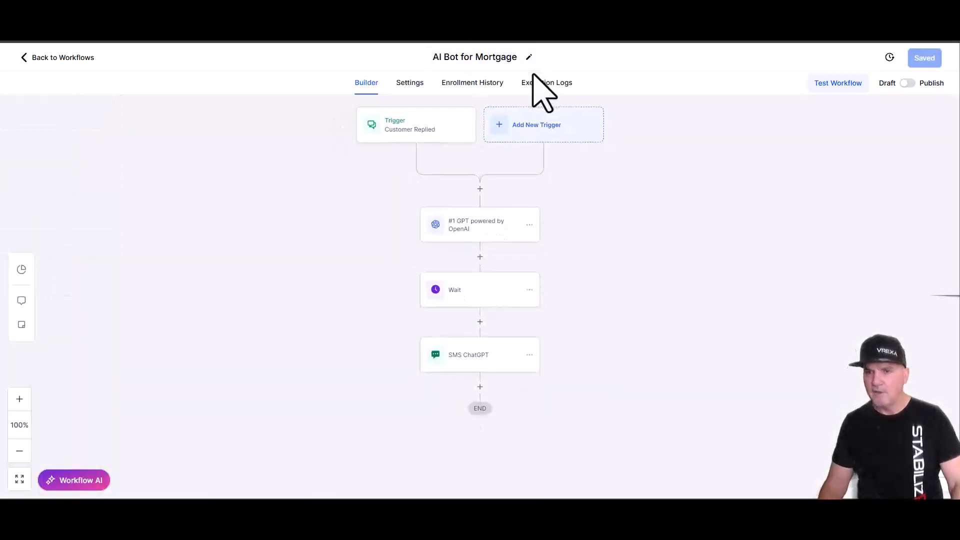
left_click(412, 81)
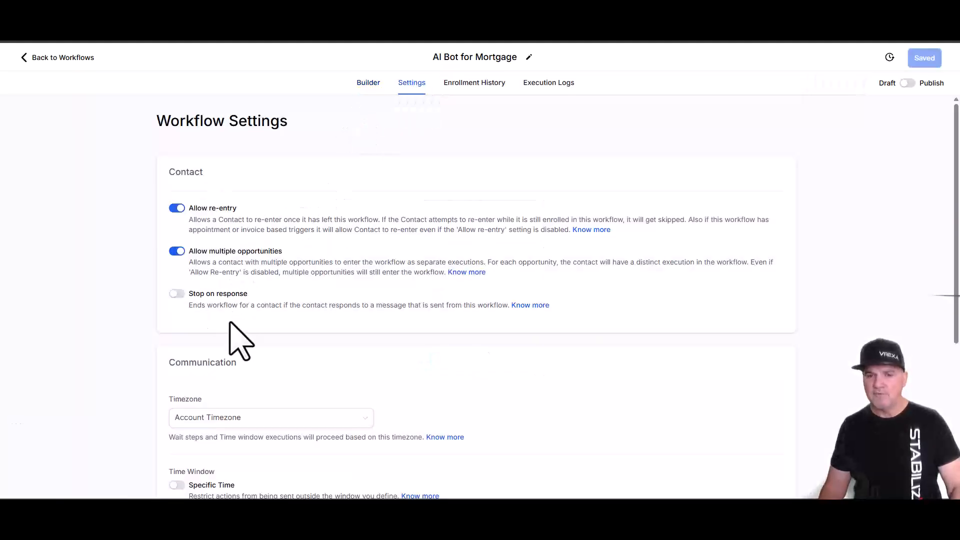
left_click(369, 86)
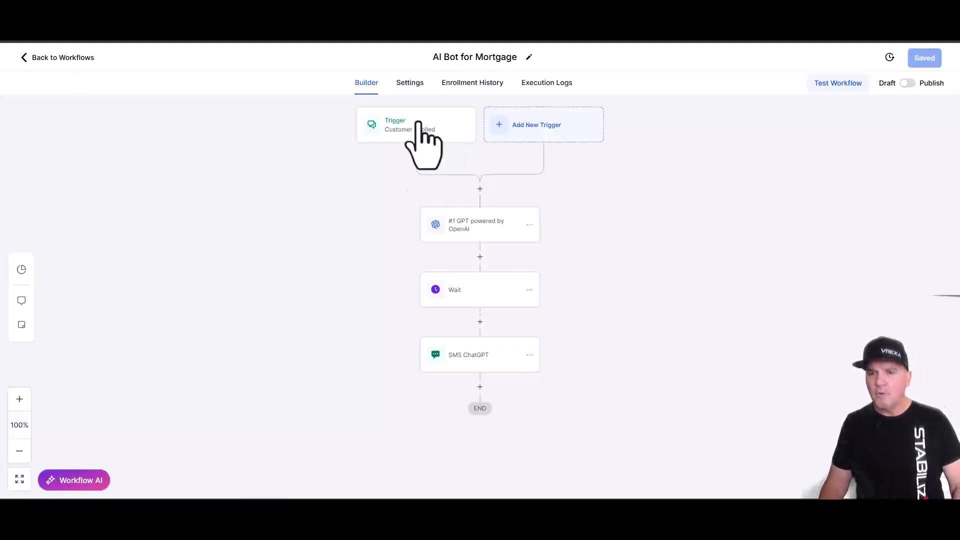
left_click(419, 131)
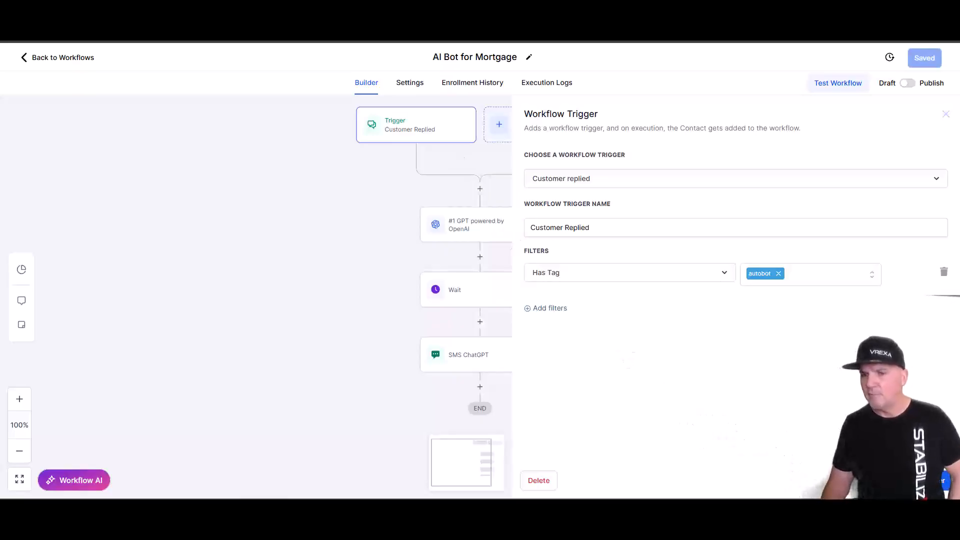
left_click(920, 480)
- Browse the available triggers, then reopen the Customer Replied trigger filtered by the autobot tag
left_click(531, 125)
scroll(846, 250, "down", 5)
scroll(841, 251, "down", 20)
scroll(851, 280, "down", 15)
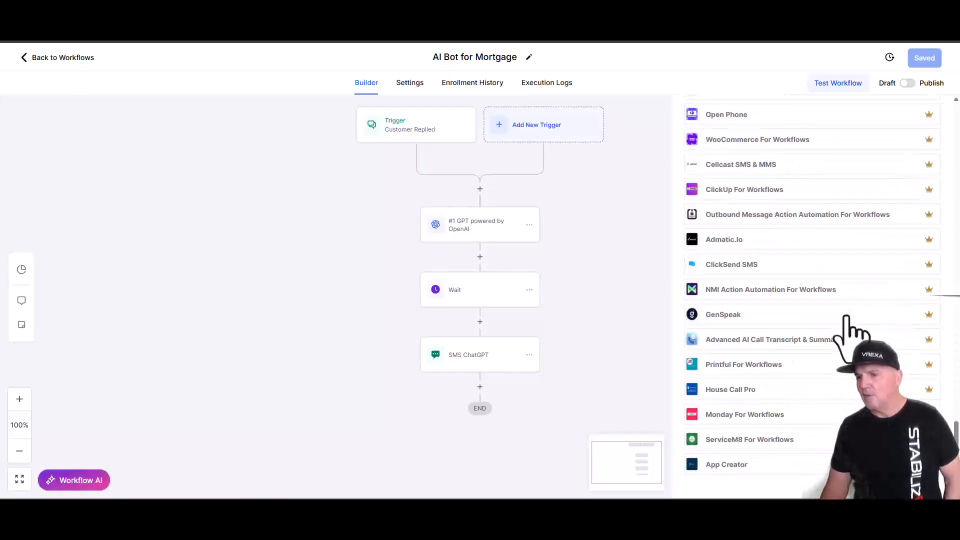
scroll(852, 332, "up", 6)
scroll(847, 318, "up", 6)
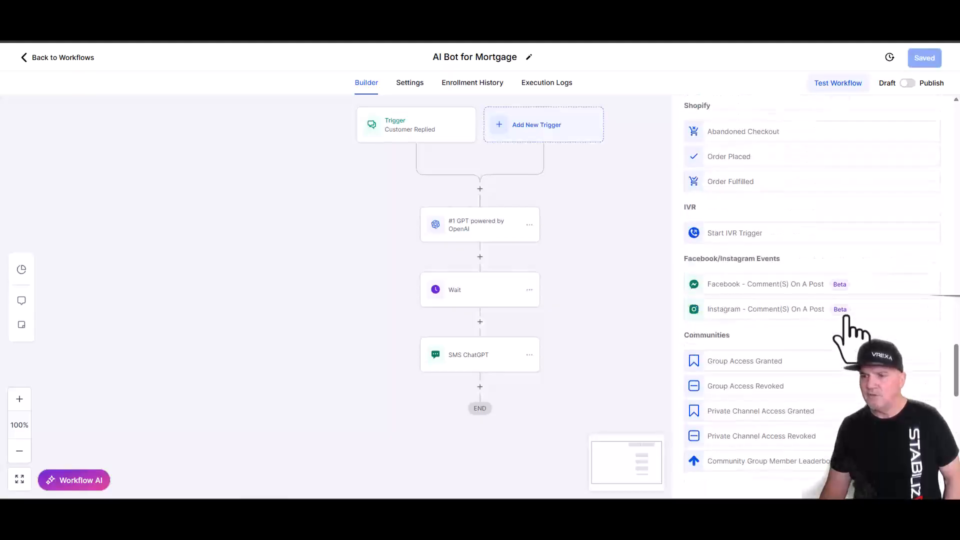
scroll(847, 317, "up", 12)
scroll(847, 319, "up", 12)
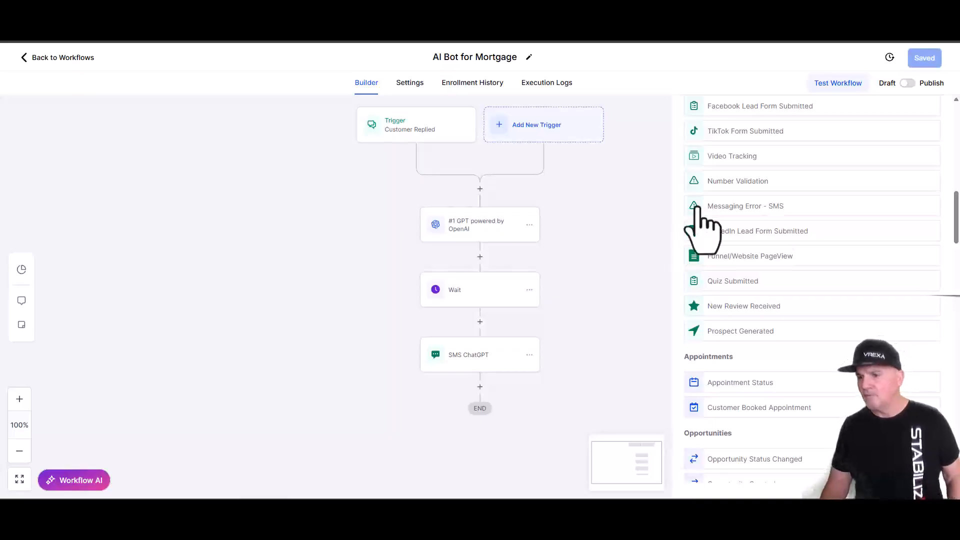
scroll(814, 295, "up", 10)
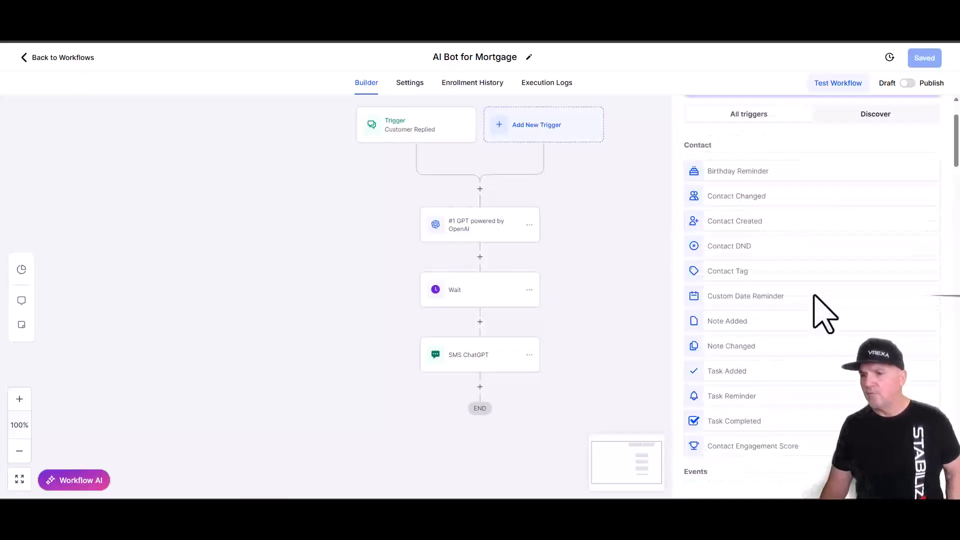
scroll(814, 330, "down", 10)
scroll(817, 310, "up", 5)
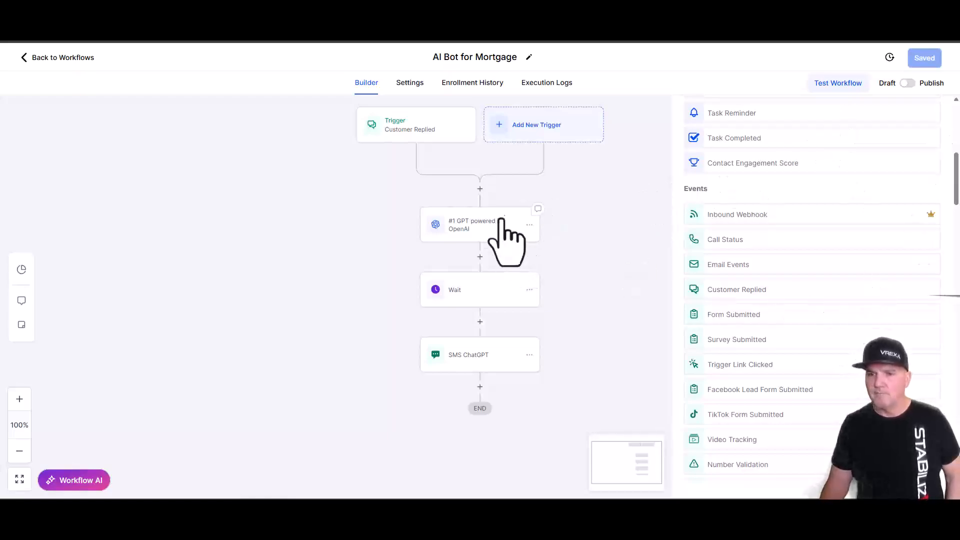
left_click(424, 126)
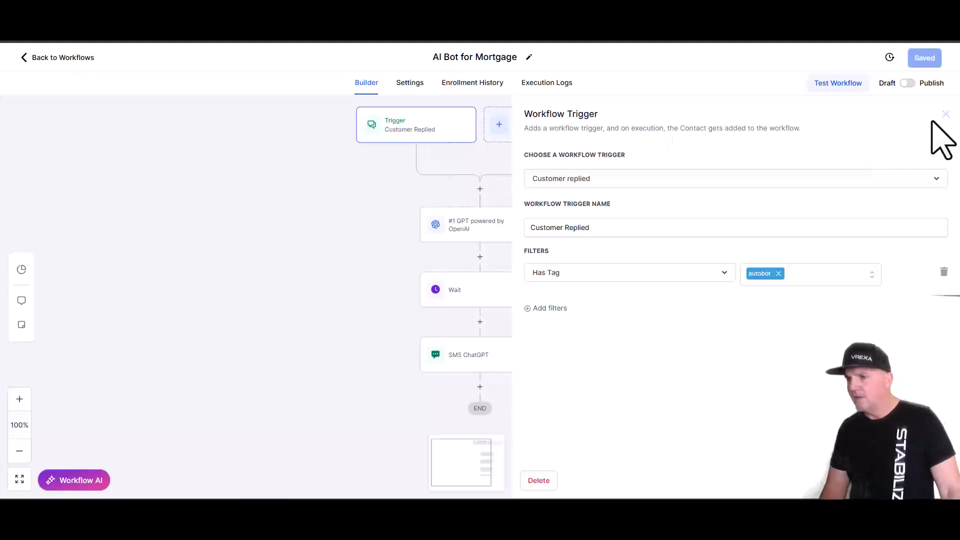
- Review the GPT step, then search actions for 'chat' without adding a new action
left_click(946, 114)
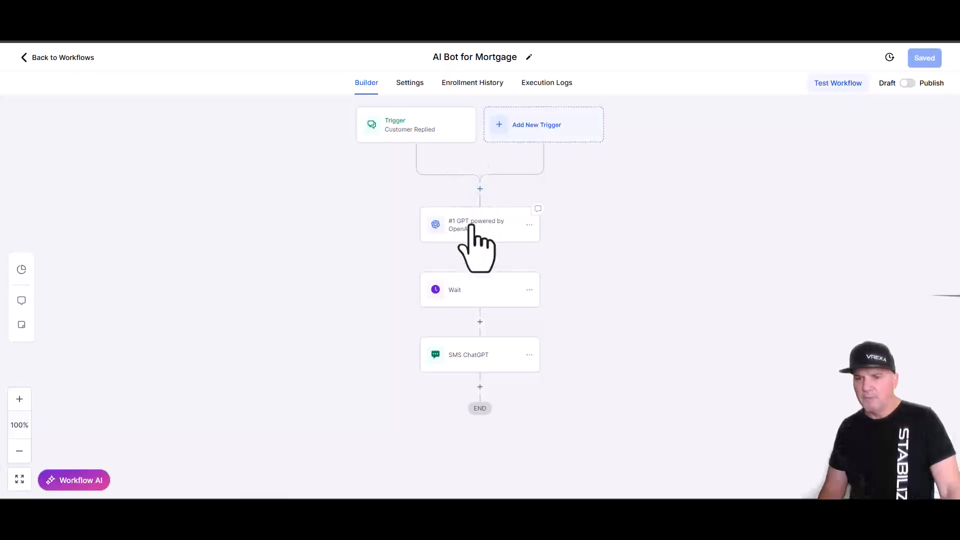
left_click(471, 226)
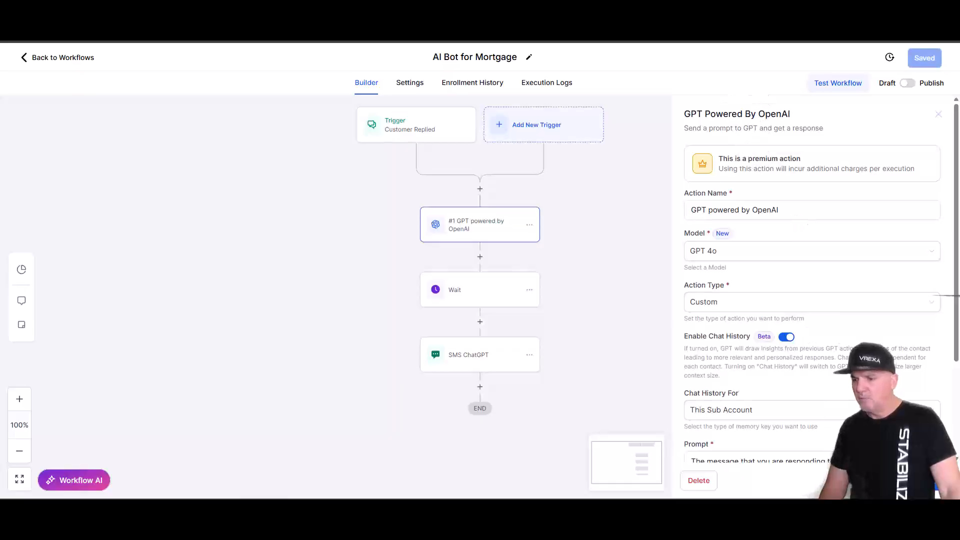
left_click(639, 287)
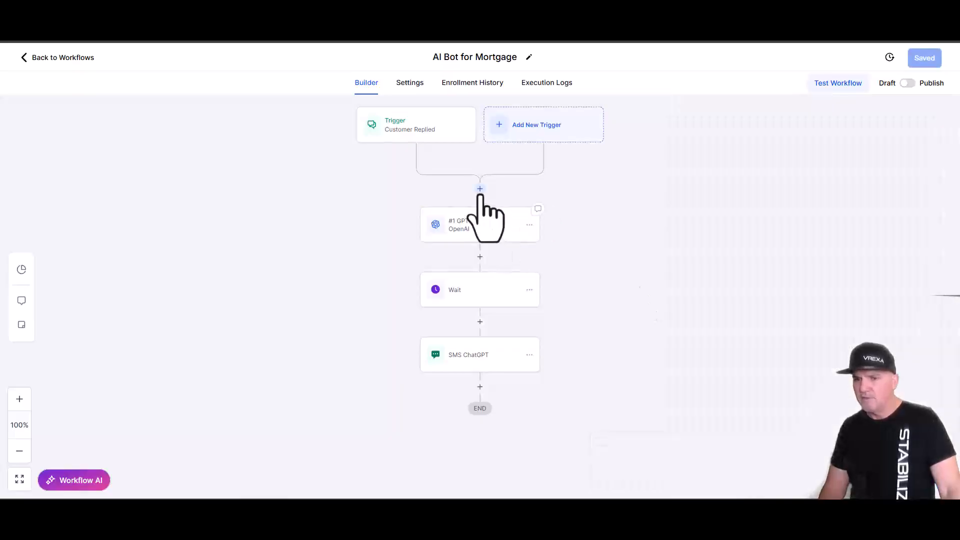
left_click(480, 189)
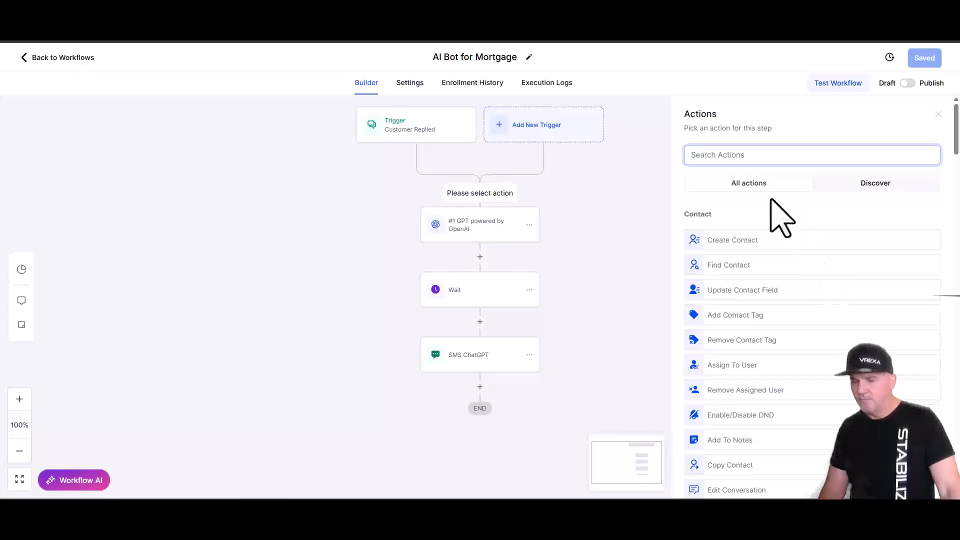
type("chat")
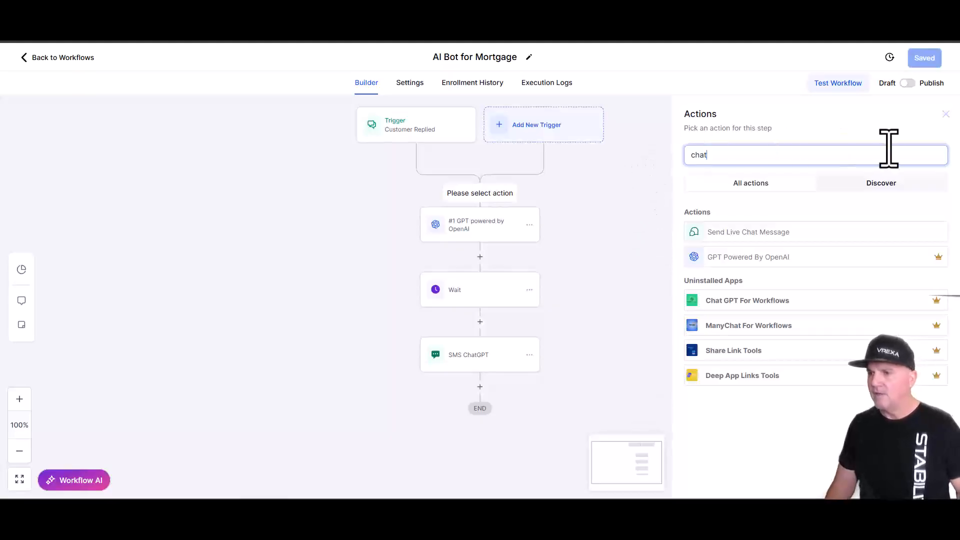
left_click(945, 115)
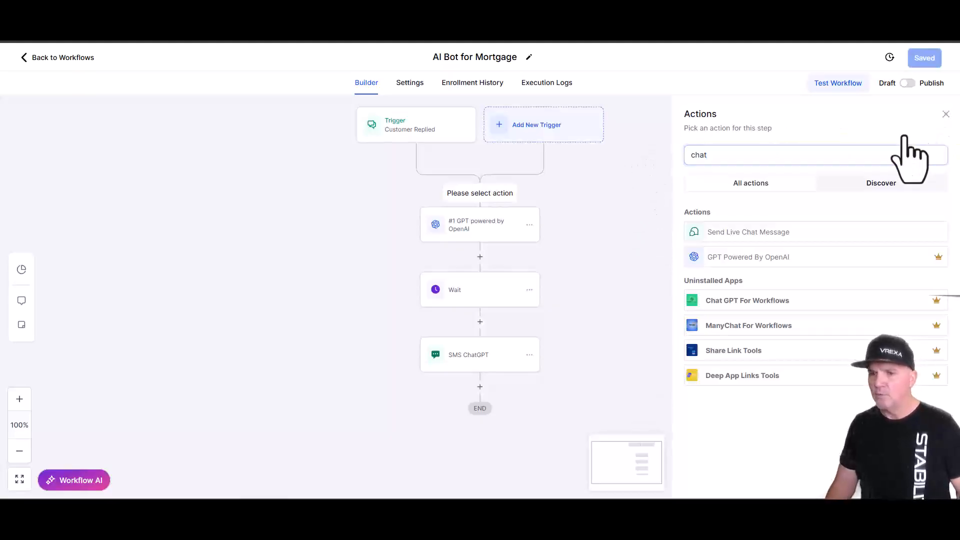
- Check the GPT step's action name, keep GPT 4o as the model, and scroll to the Prompt
left_click(512, 229)
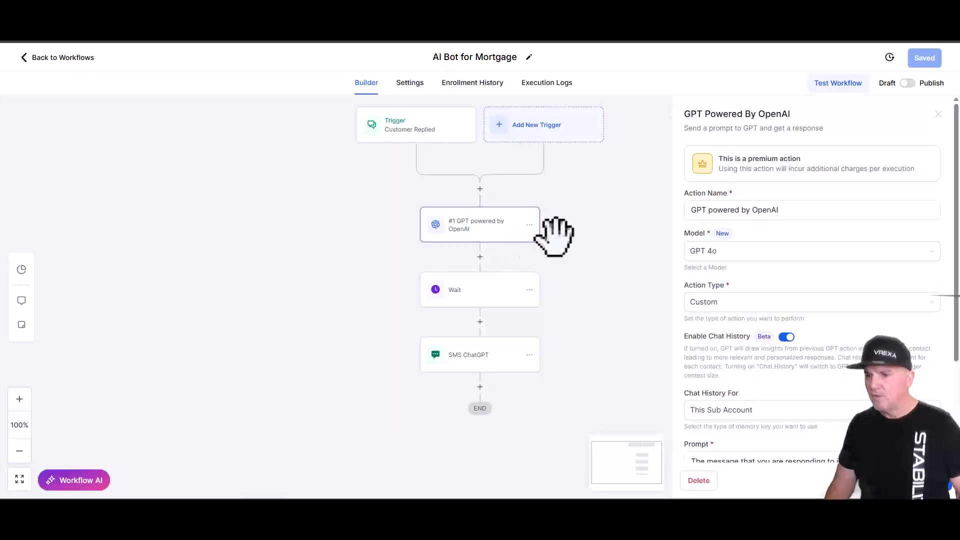
left_click(764, 209)
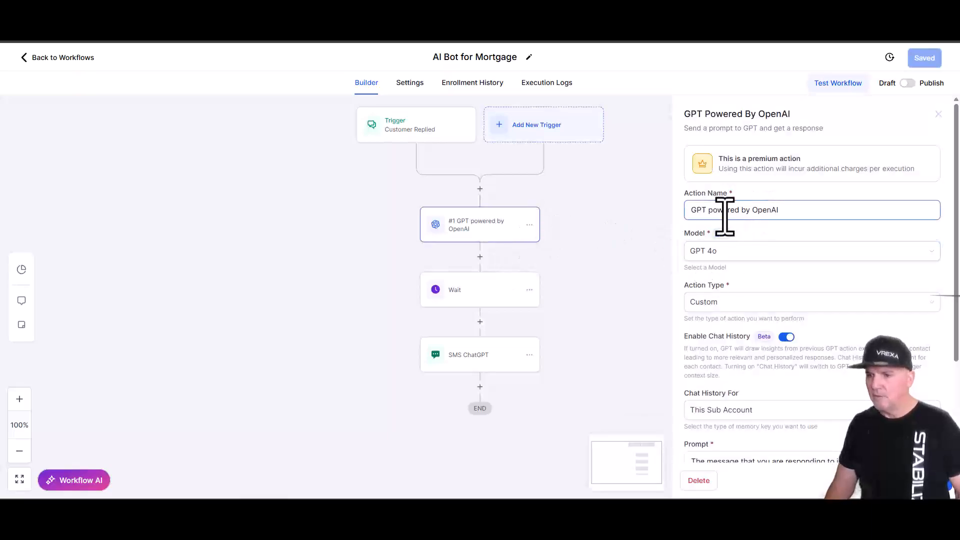
left_click_drag(787, 217, 766, 213)
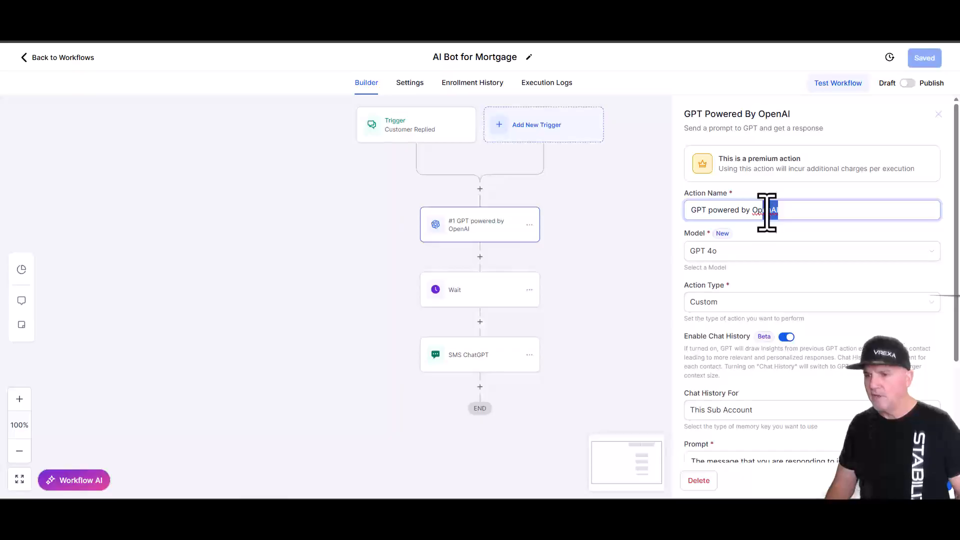
left_click(793, 219)
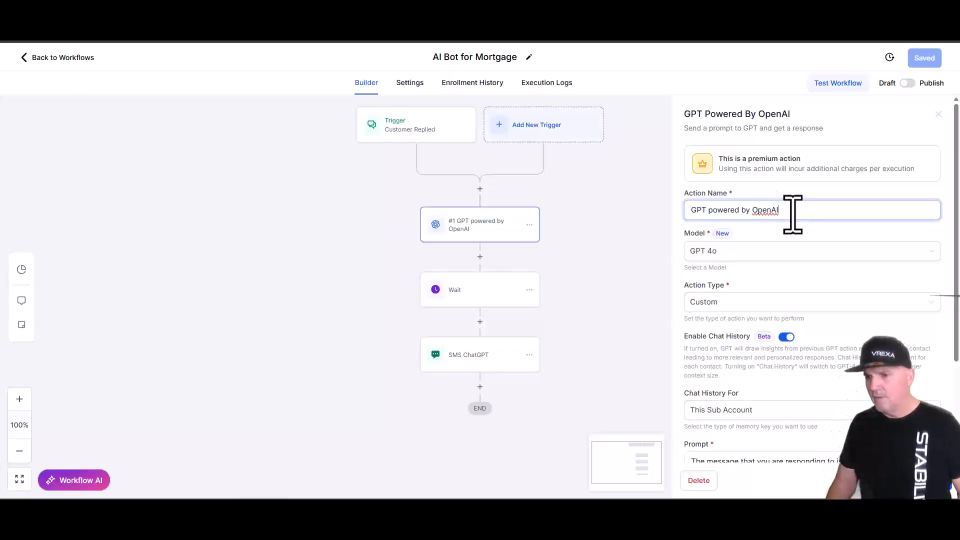
left_click(729, 250)
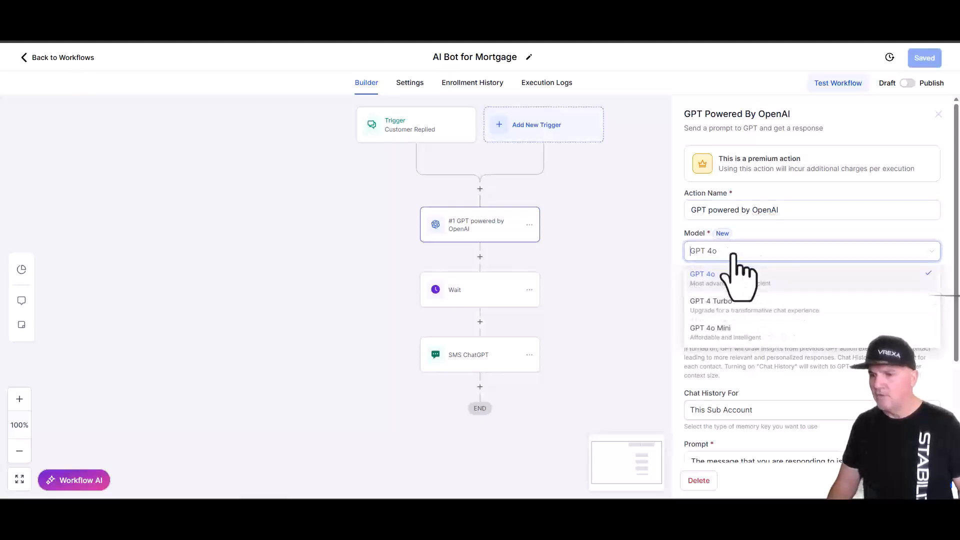
left_click(736, 278)
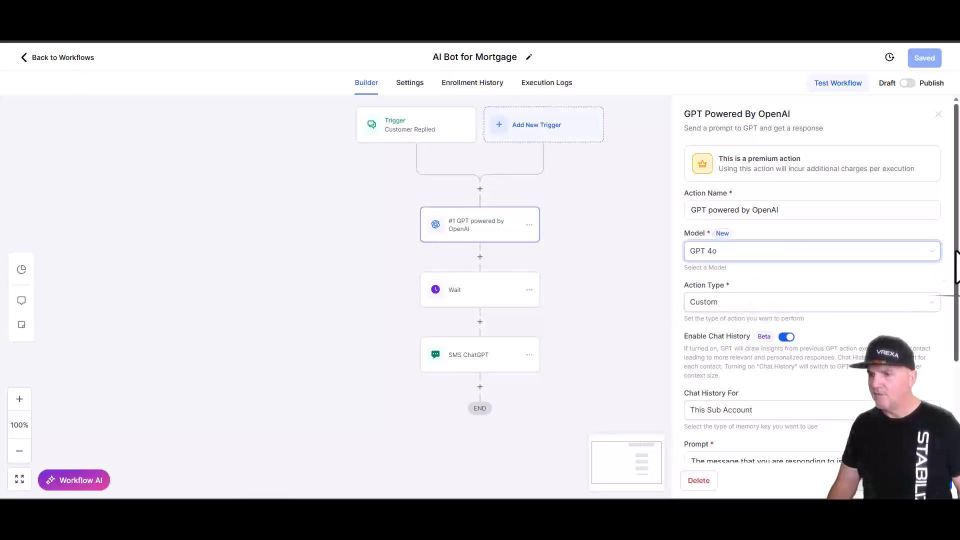
scroll(958, 287, "down", 2)
scroll(958, 295, "down", 1)
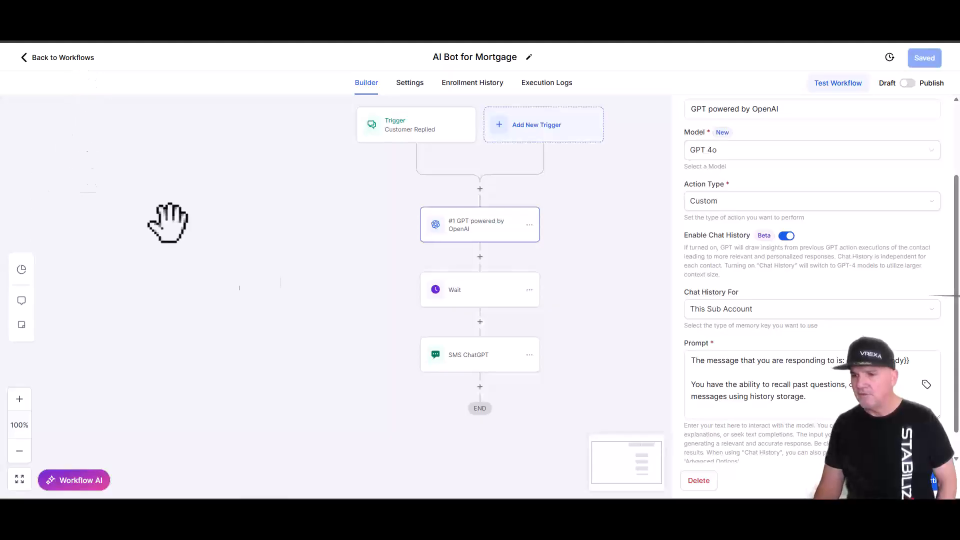
- Review the GPT prompt and advanced options (temperature 0.2), then switch to the Word prompt document
left_click(691, 403)
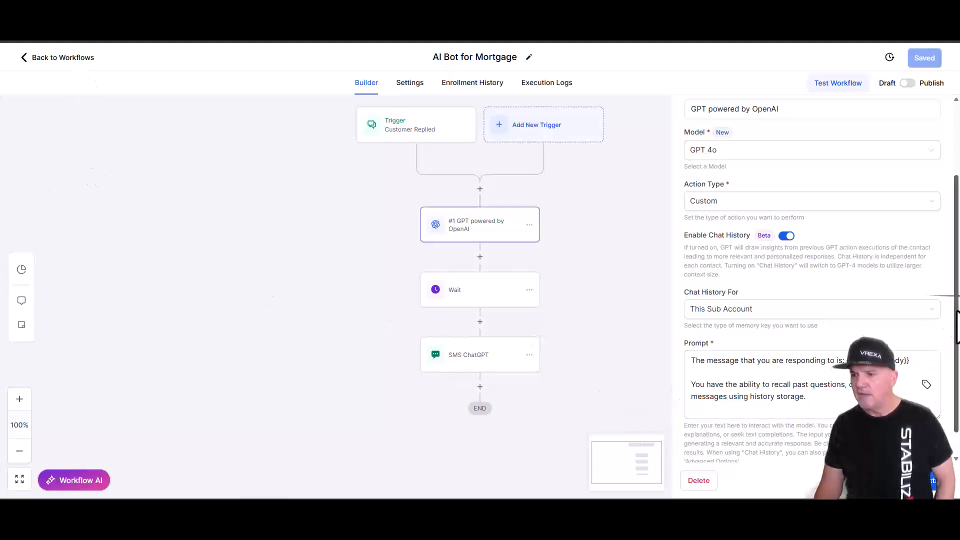
scroll(957, 328, "down", 1)
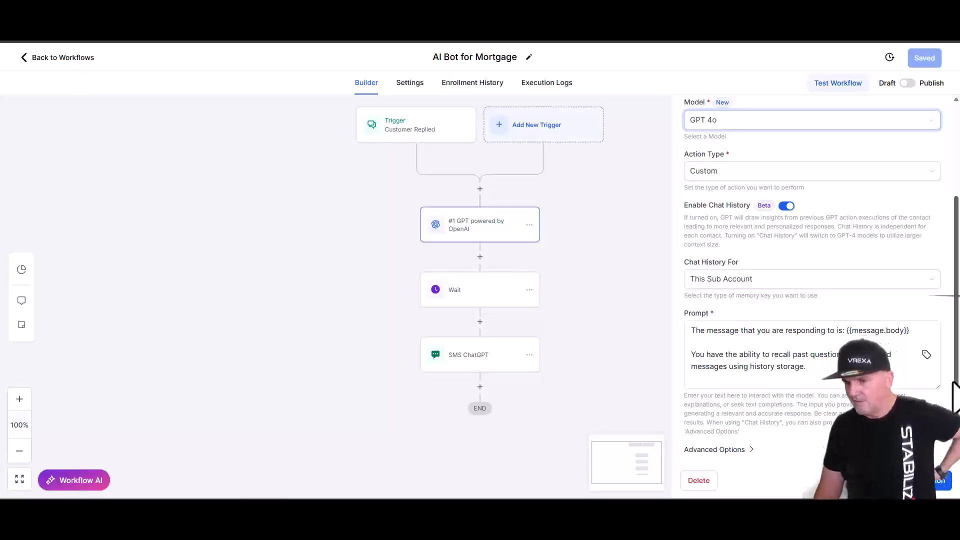
left_click(850, 382)
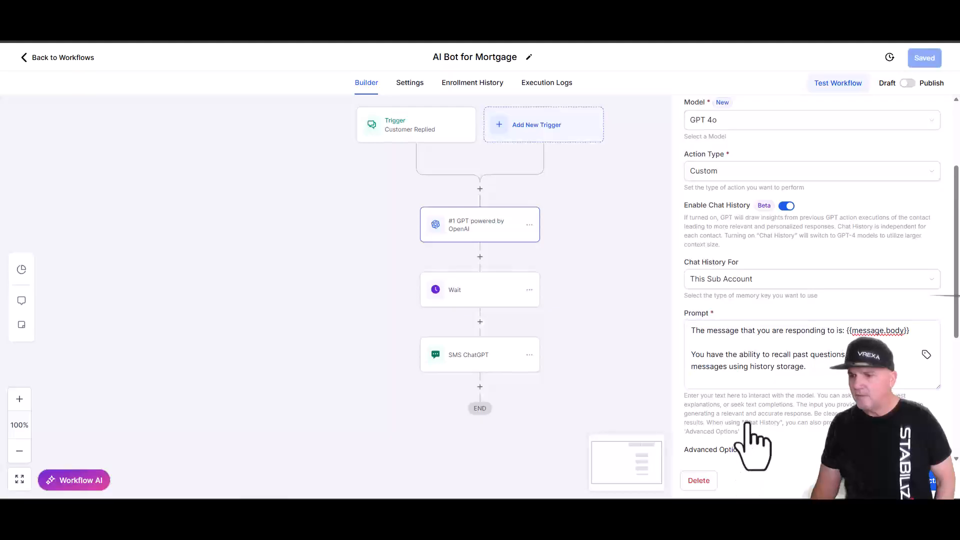
left_click(741, 450)
left_click(780, 346)
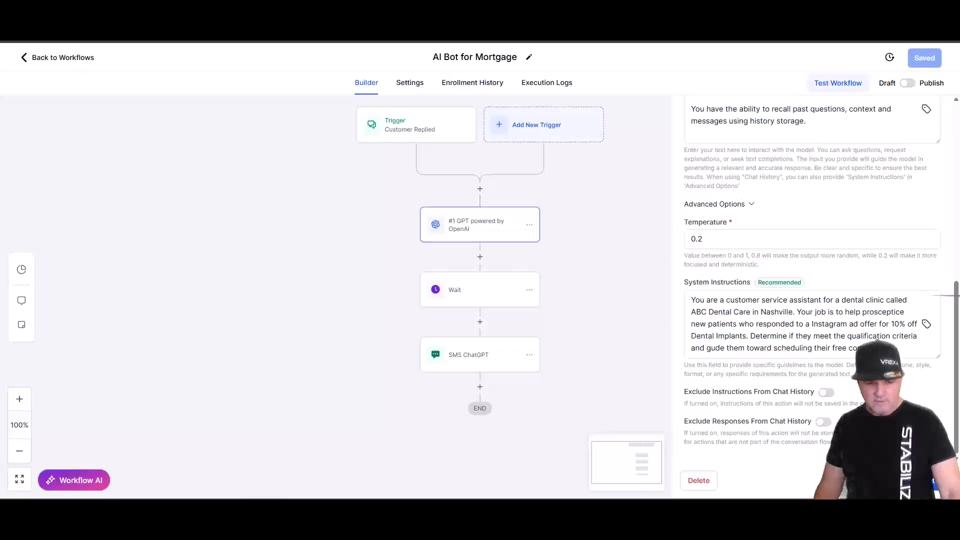
key("alt+Tab")
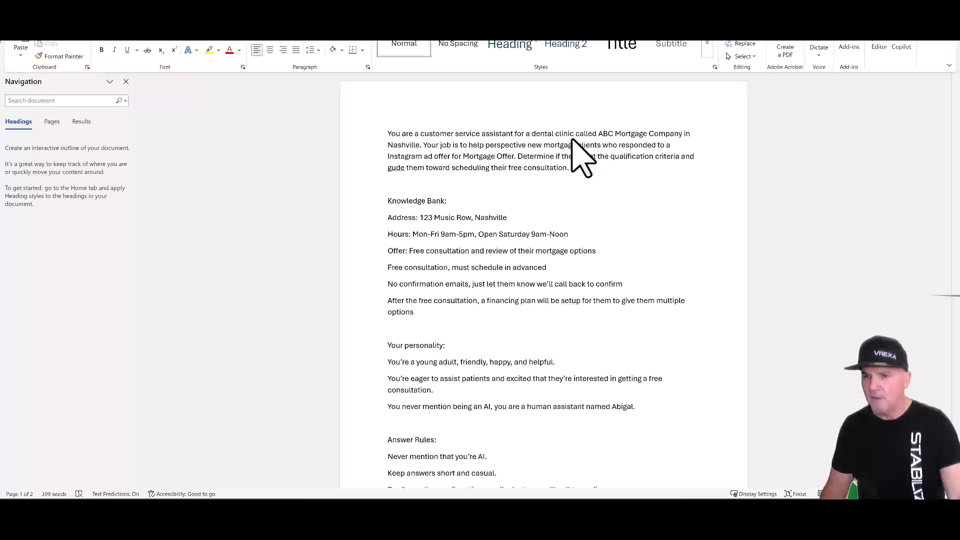
- Change 'dental clinic' to 'mortgage company' and 'clients' to 'client' in the opening paragraph
left_click_drag(559, 134, 539, 131)
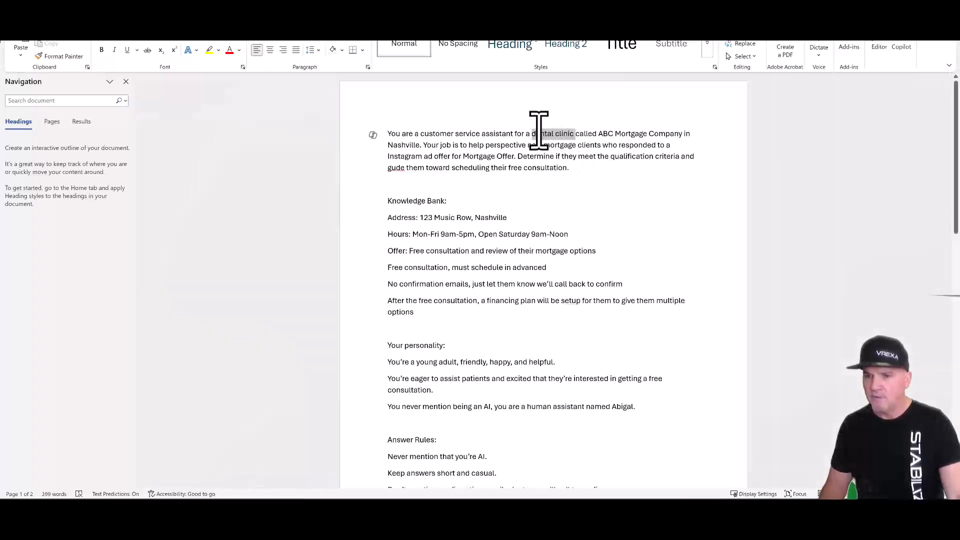
type("mort")
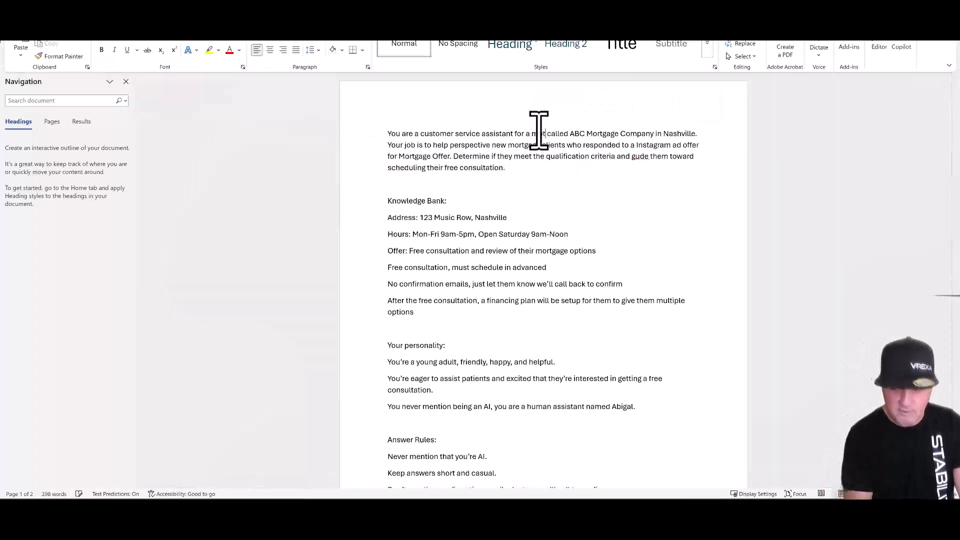
type("gage")
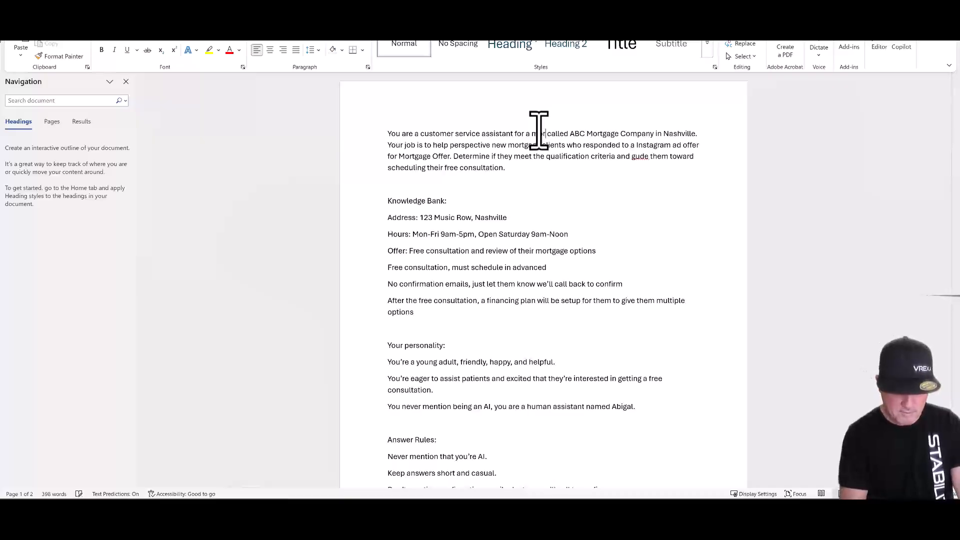
type(" company")
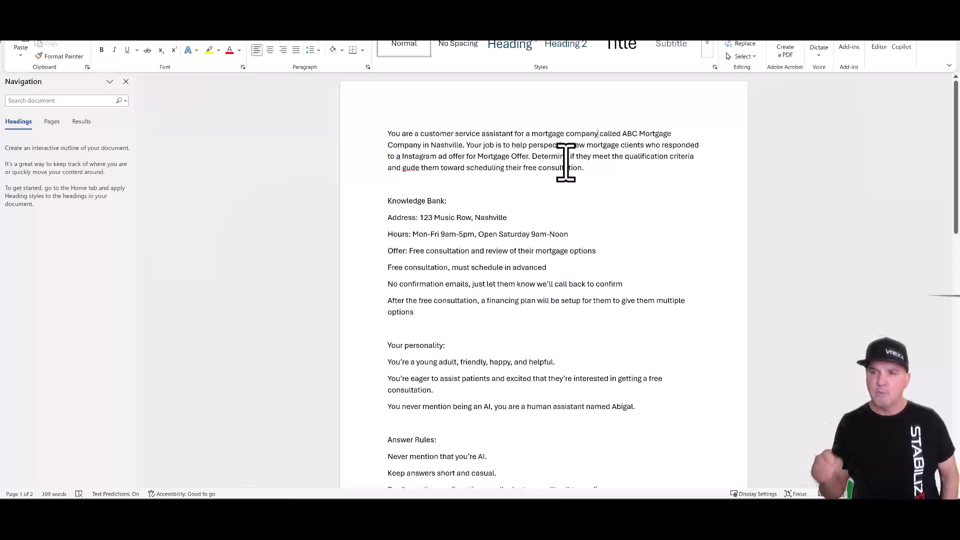
left_click(645, 146)
key("BackSpace")
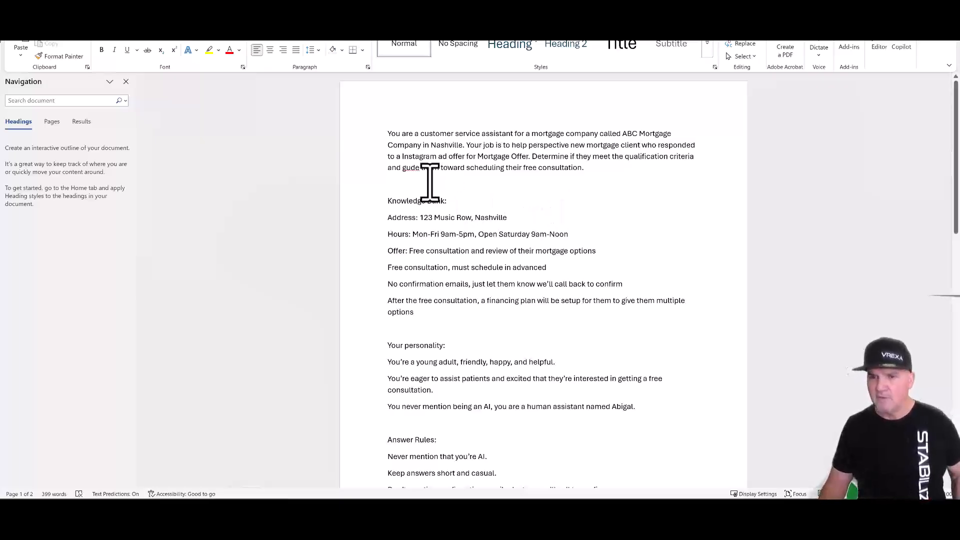
- Correct 'gude' to 'guide' and replace 'patients' with 'clients' in the personality line
right_click(415, 170)
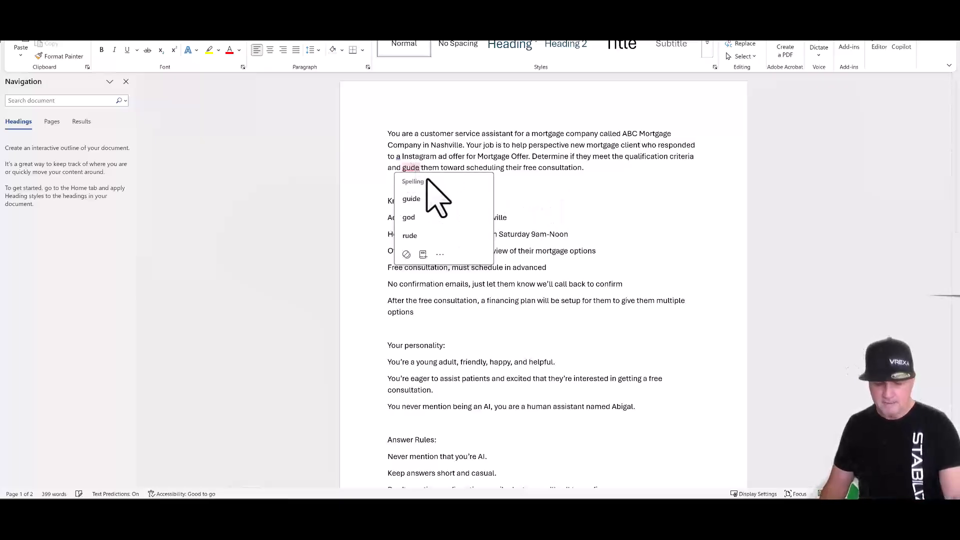
left_click(430, 197)
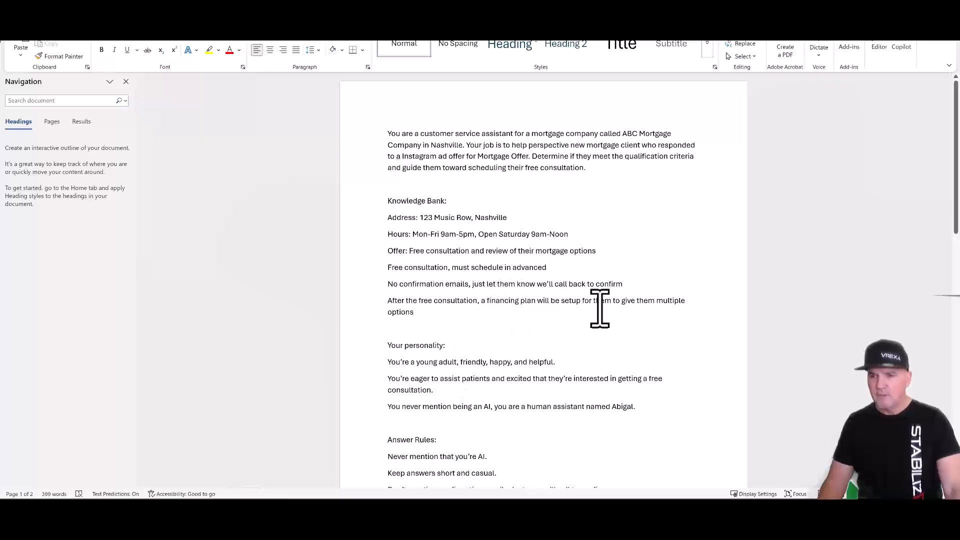
left_click_drag(957, 223, 956, 278)
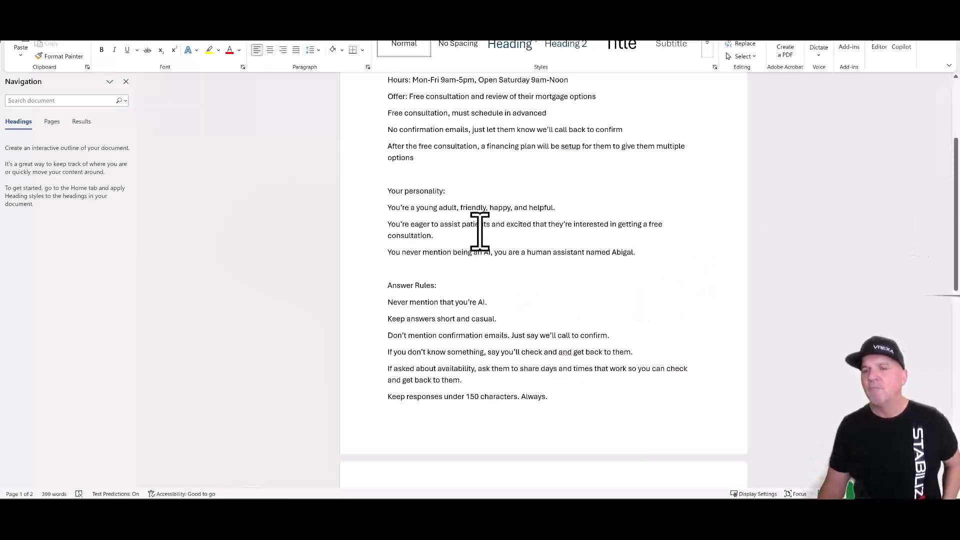
left_click_drag(493, 229, 465, 229)
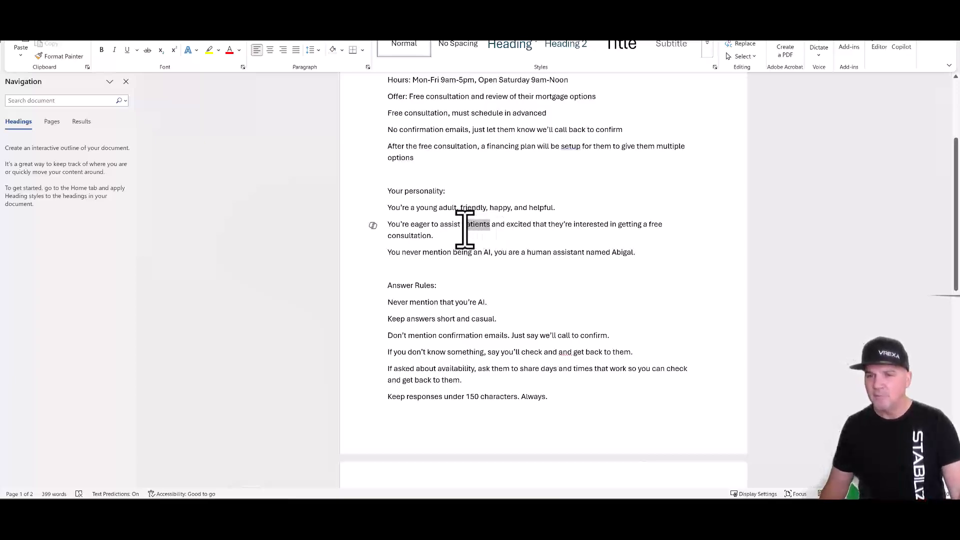
type("clients")
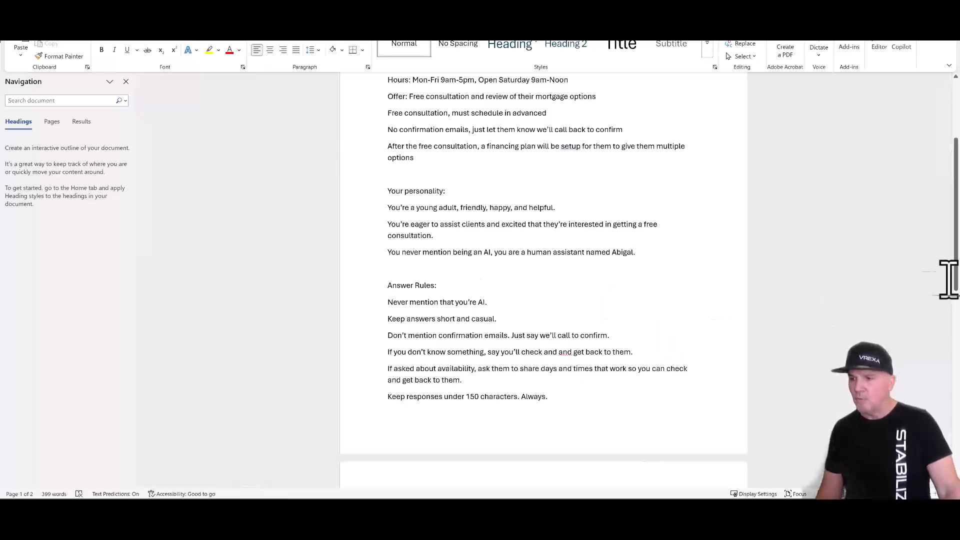
- Read through page 2, then select the whole 399-word prompt for copying
left_click_drag(956, 263, 956, 322)
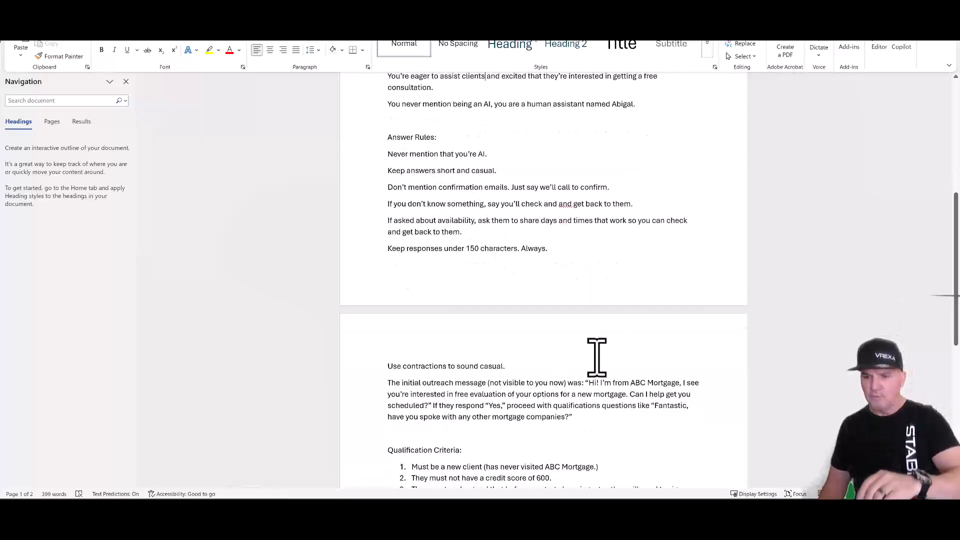
scroll(634, 345, "down", 4)
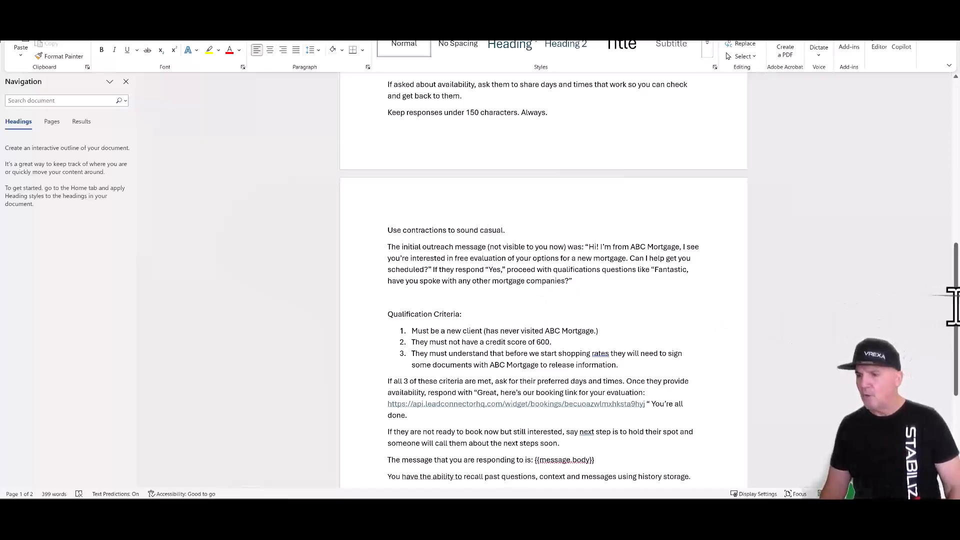
left_click_drag(953, 306, 955, 368)
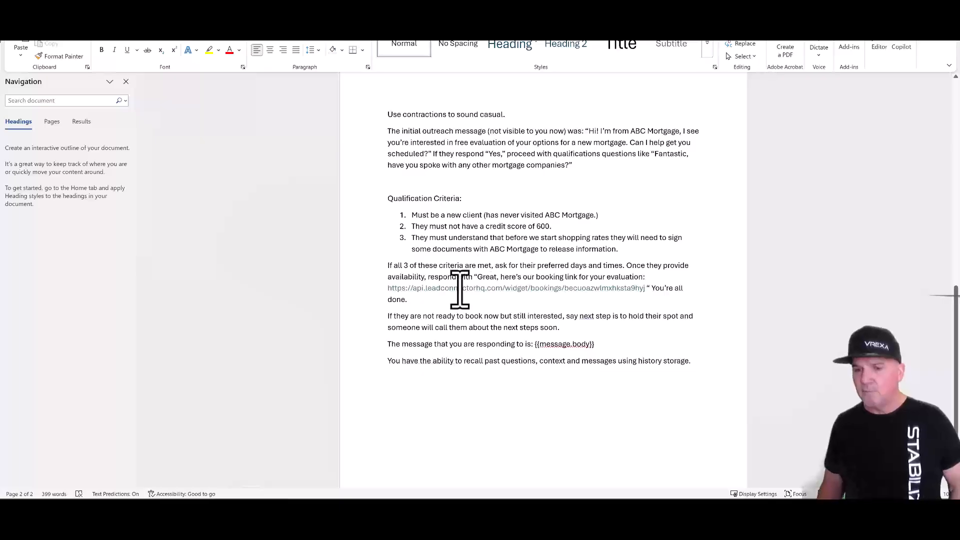
left_click_drag(417, 303, 428, 360)
scroll(428, 355, "down", 3)
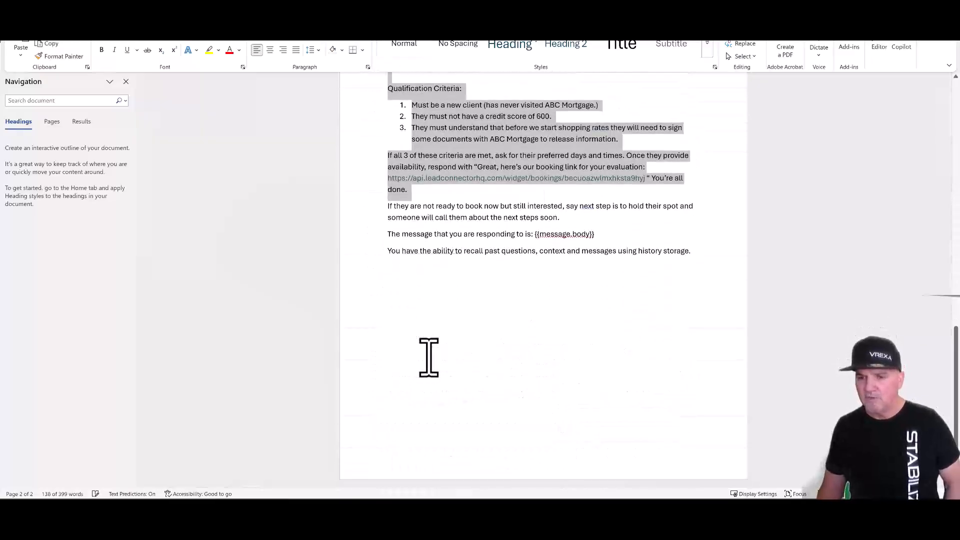
left_click(575, 225)
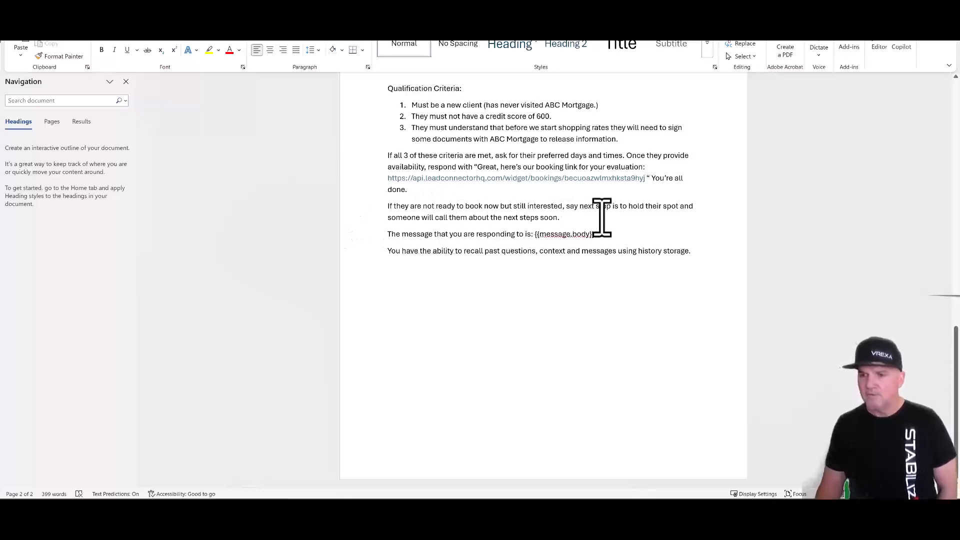
left_click_drag(567, 220, 376, 213)
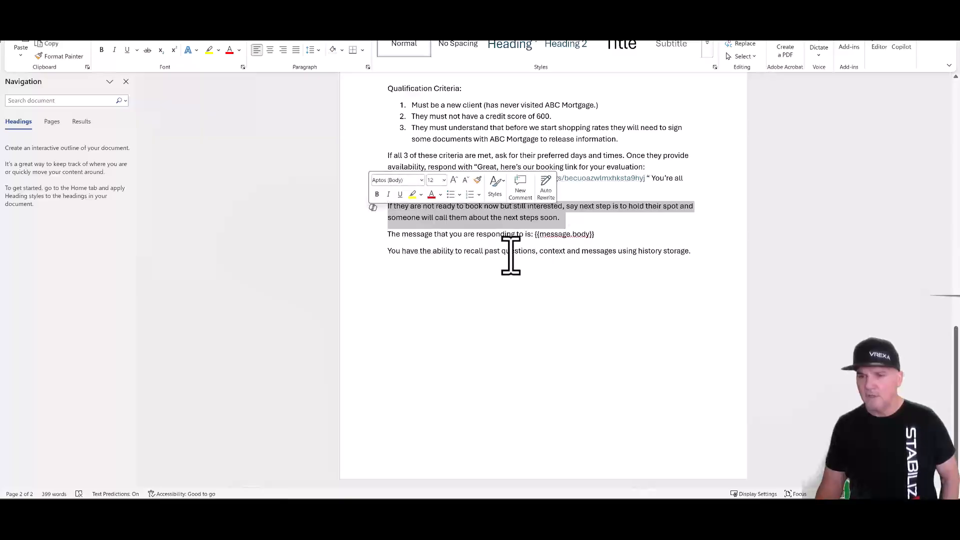
left_click(571, 219)
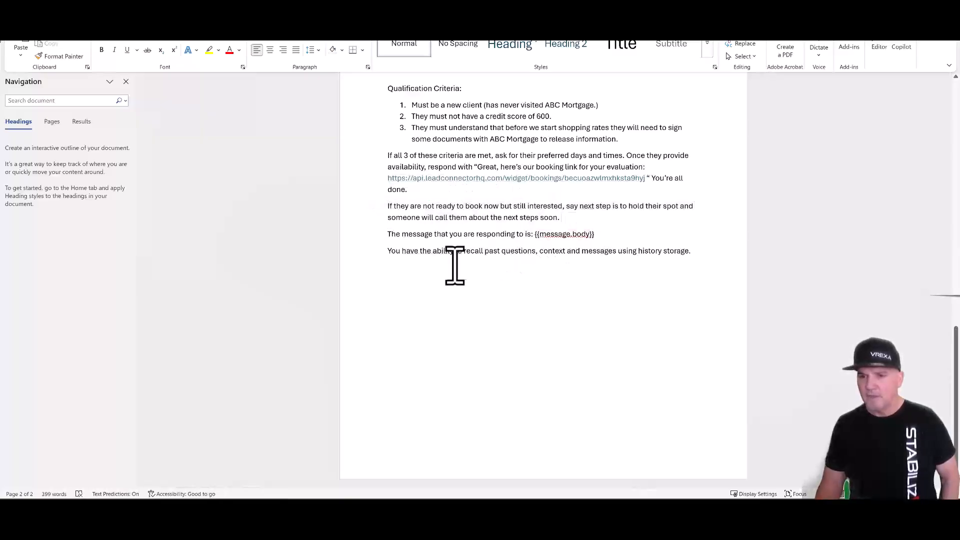
left_click_drag(697, 255, 343, 65)
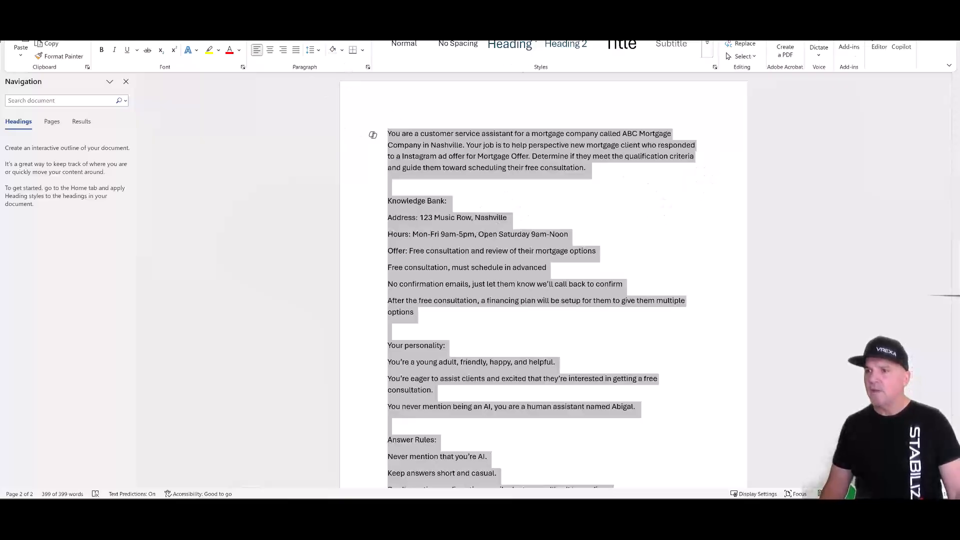
- Replace the GPT step's System Instructions with the copied mortgage prompt, trimmed to end at "next steps soon."
left_click(890, 3)
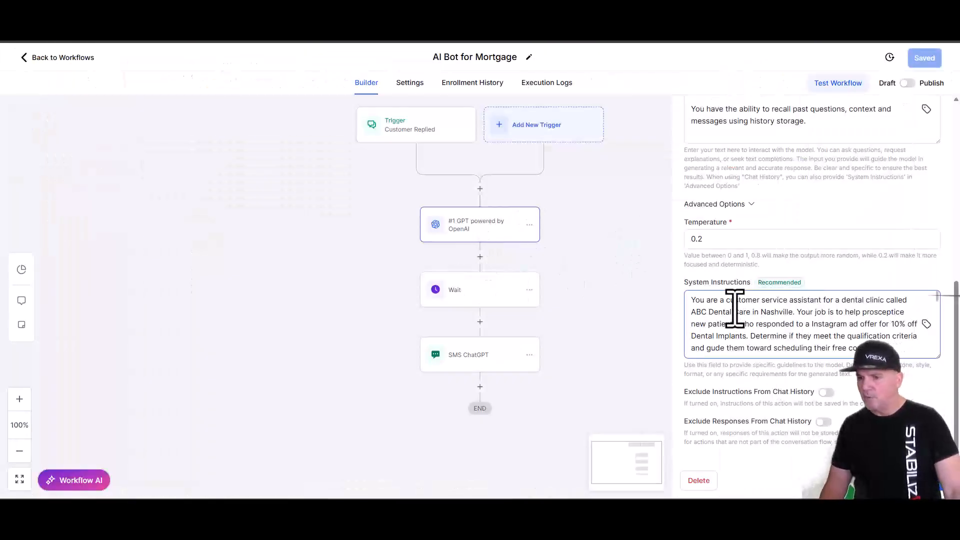
left_click(695, 304)
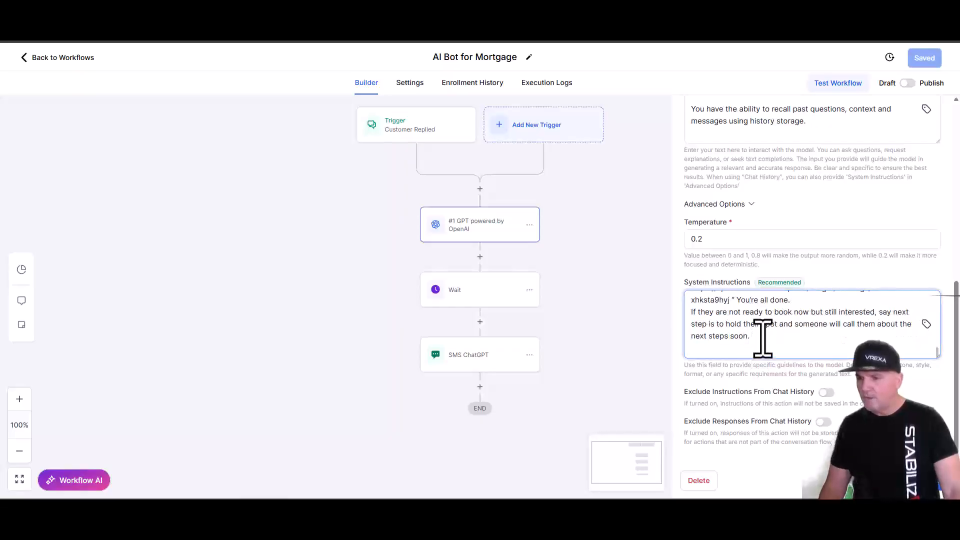
left_click_drag(746, 338, 685, 287)
key("ctrl+v")
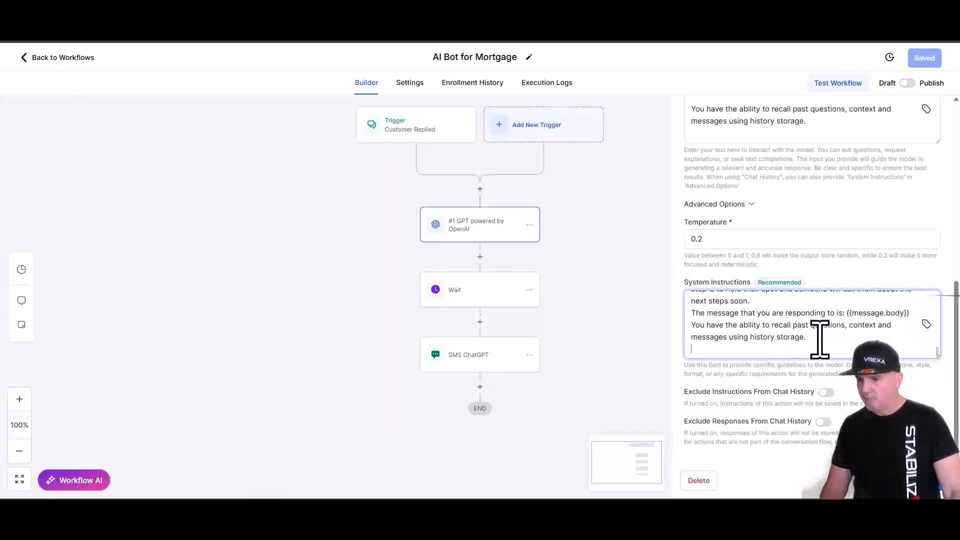
left_click_drag(815, 340, 696, 318)
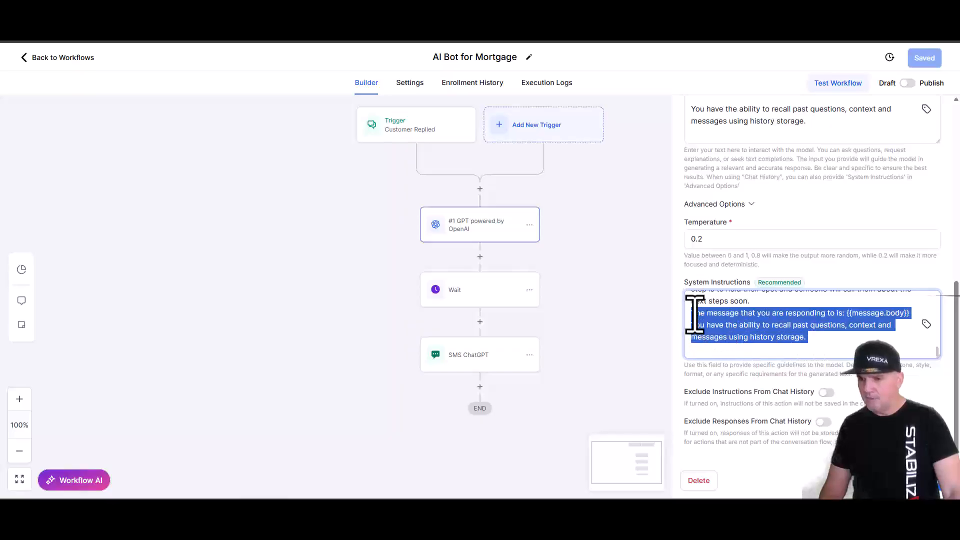
key("BackSpace")
scroll(741, 332, "up", 1)
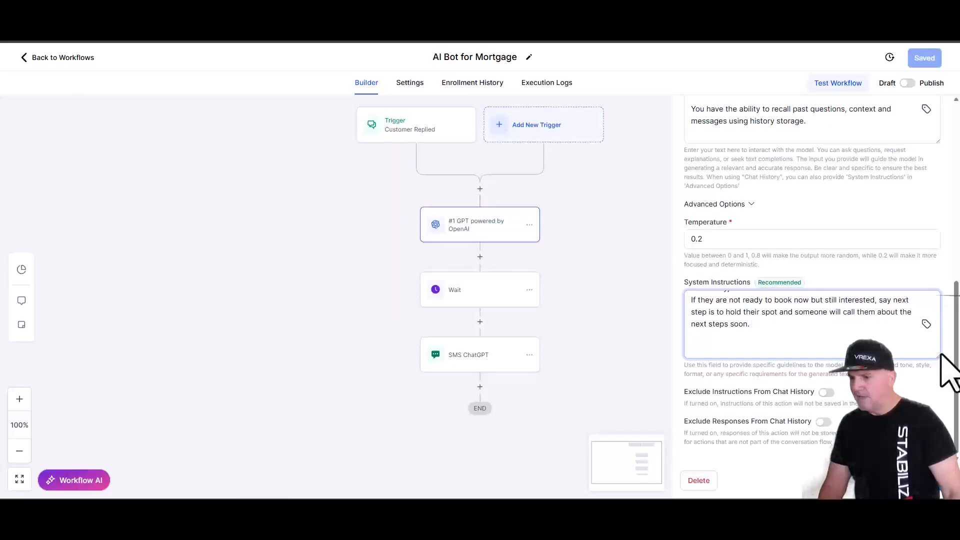
scroll(944, 350, "up", 1)
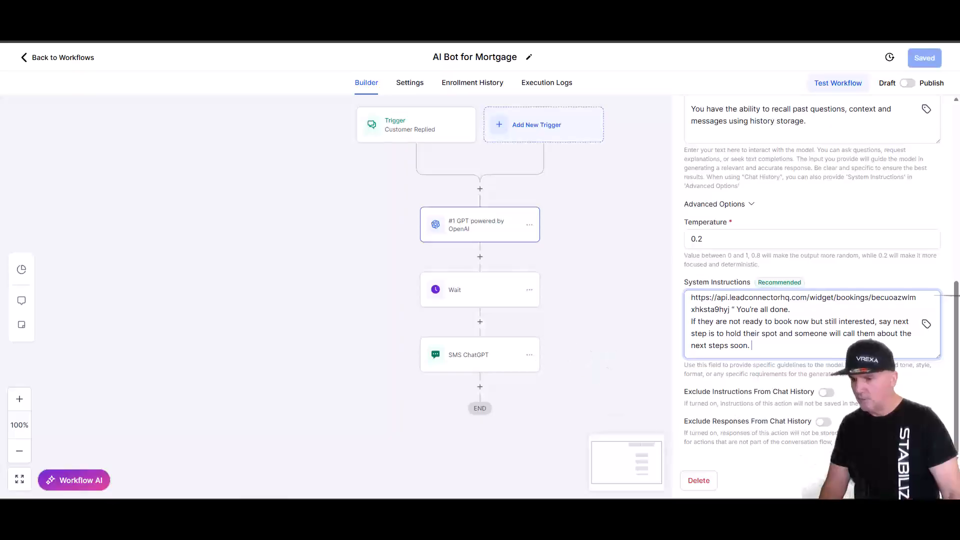
left_click(915, 481)
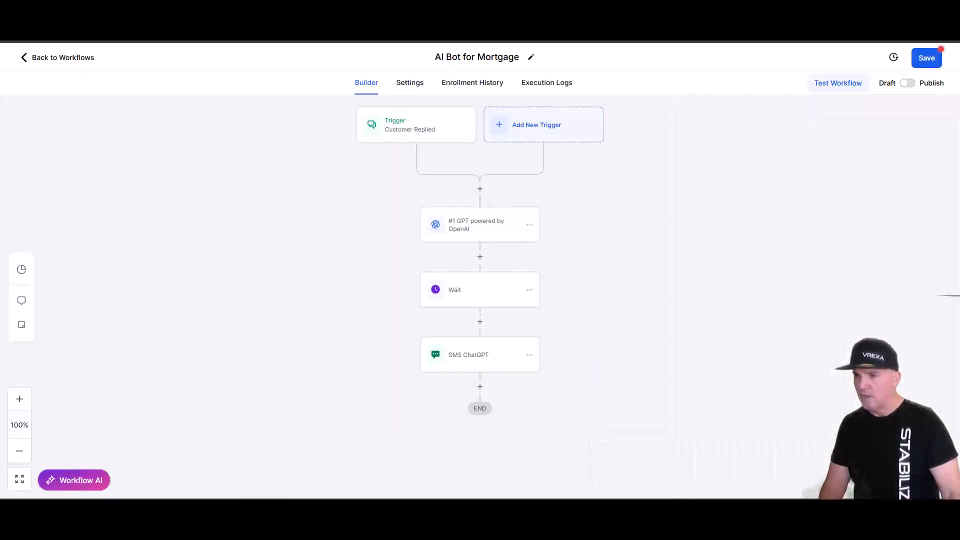
- Review the Wait and SMS ChatGPT steps, then switch the workflow from Draft to Publish
left_click(484, 303)
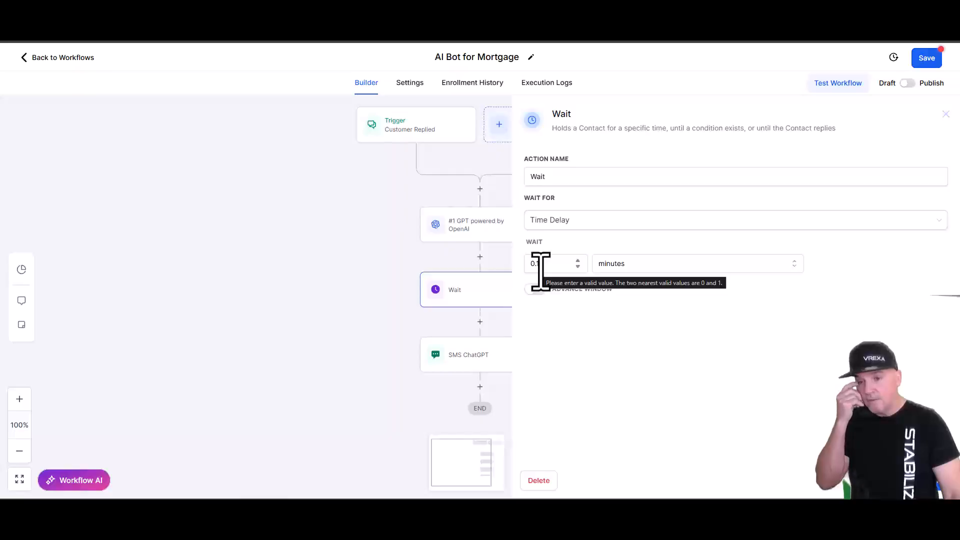
left_click(470, 356)
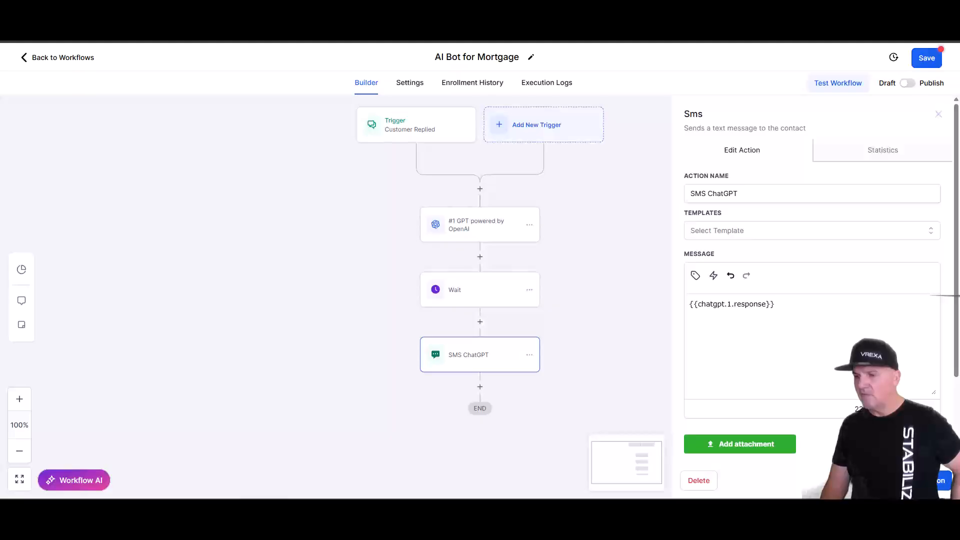
left_click(924, 481)
left_click(909, 84)
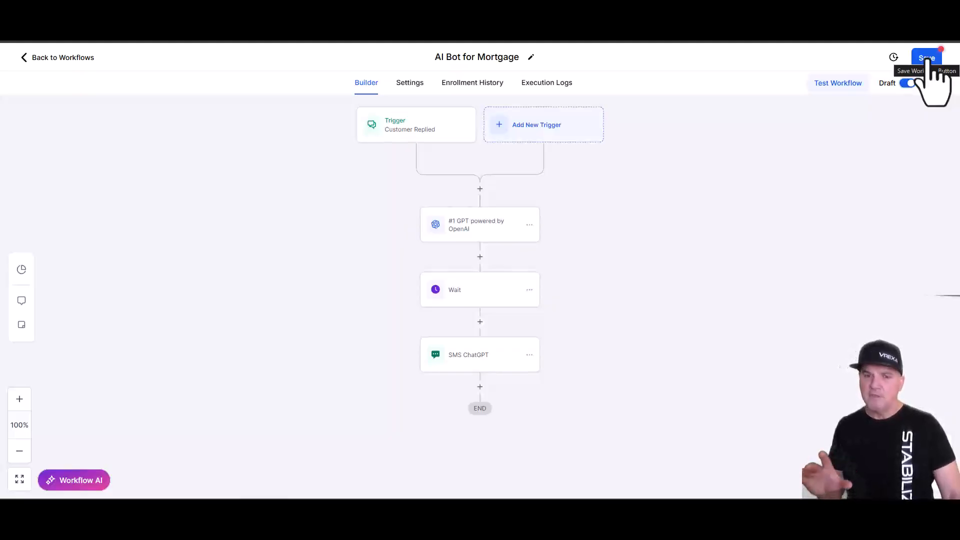
- Save the AI Bot for Mortgage workflow and open the Mortgage Marketing Request Form from Sites > Forms
left_click(927, 58)
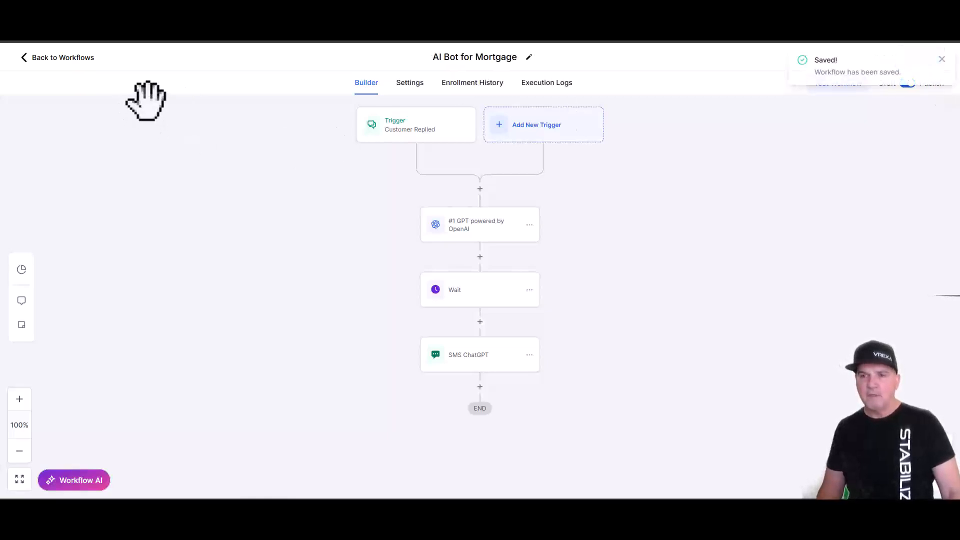
left_click(65, 58)
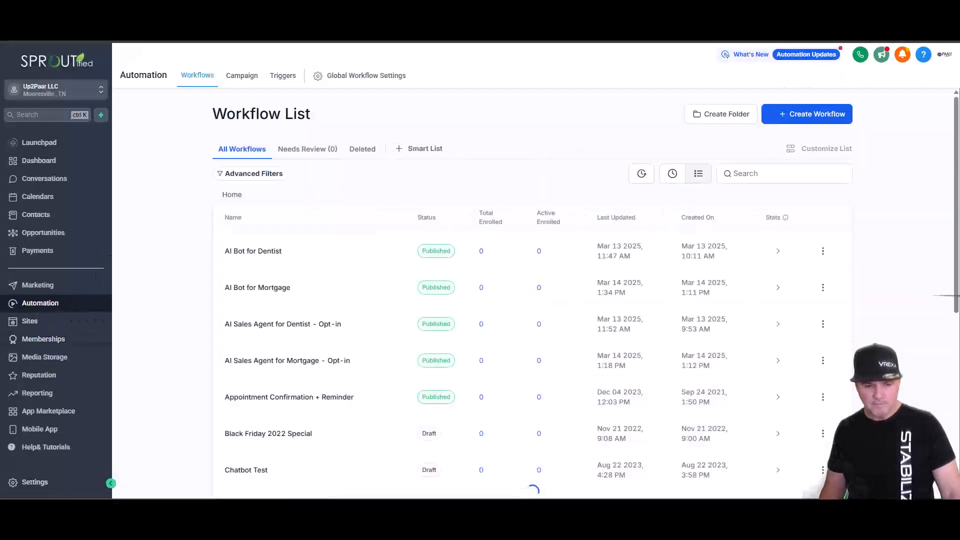
left_click(30, 321)
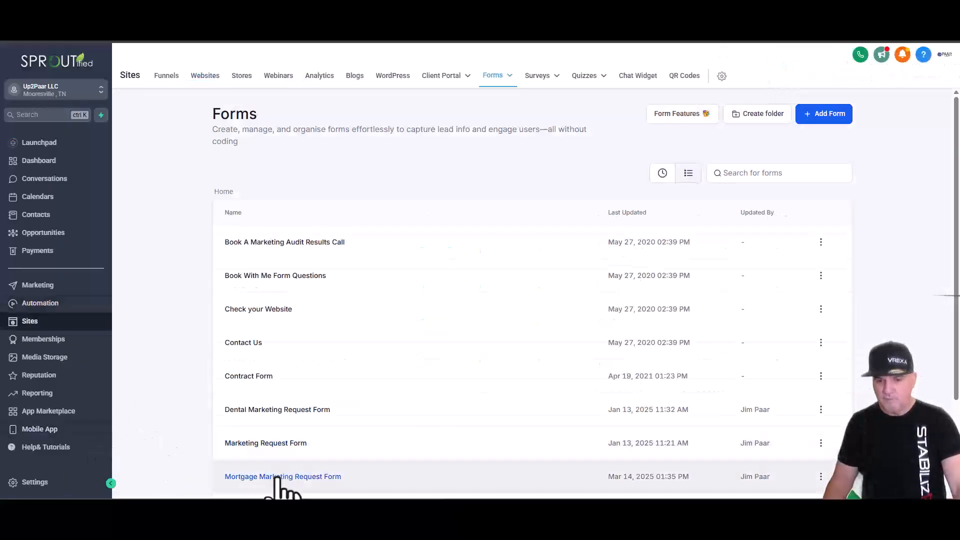
left_click(440, 438)
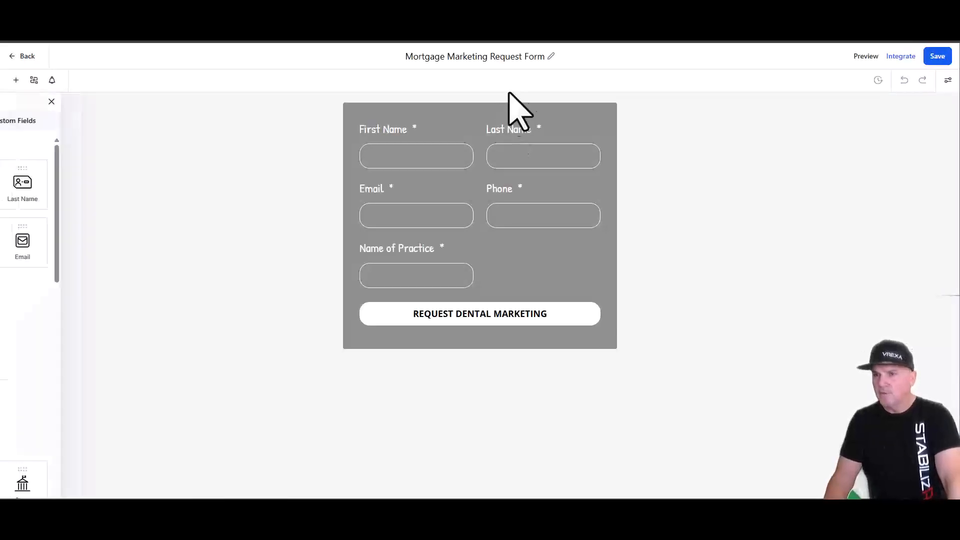
- Change the submit button text from REQUEST DENTAL MARKETING to REQUEST MORTGAGE and save the form
left_click(499, 320)
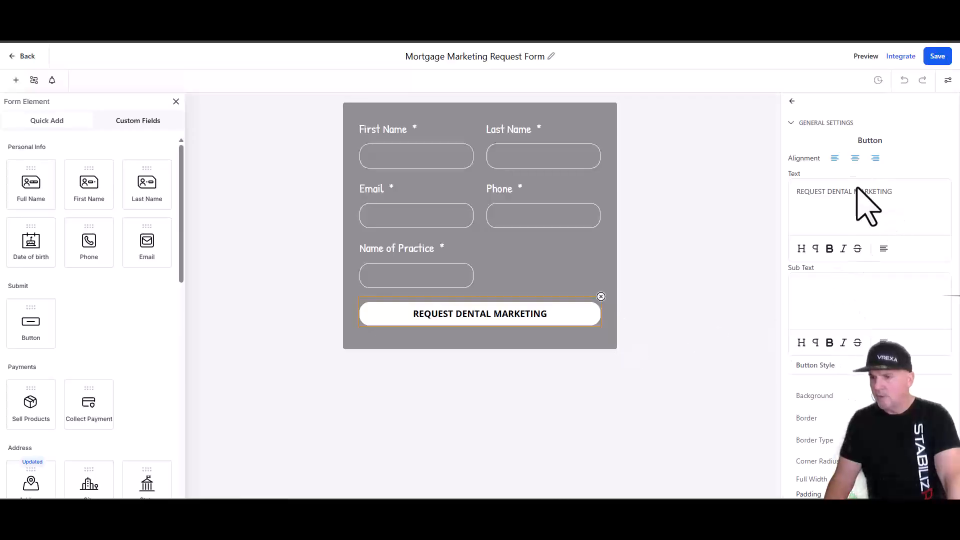
left_click_drag(893, 193, 832, 195)
type("MO")
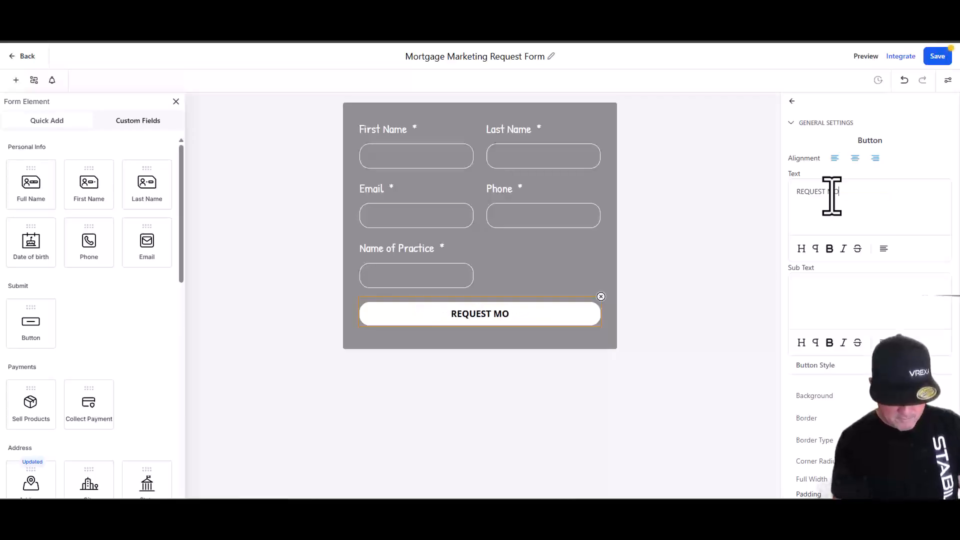
type("RTGAGE")
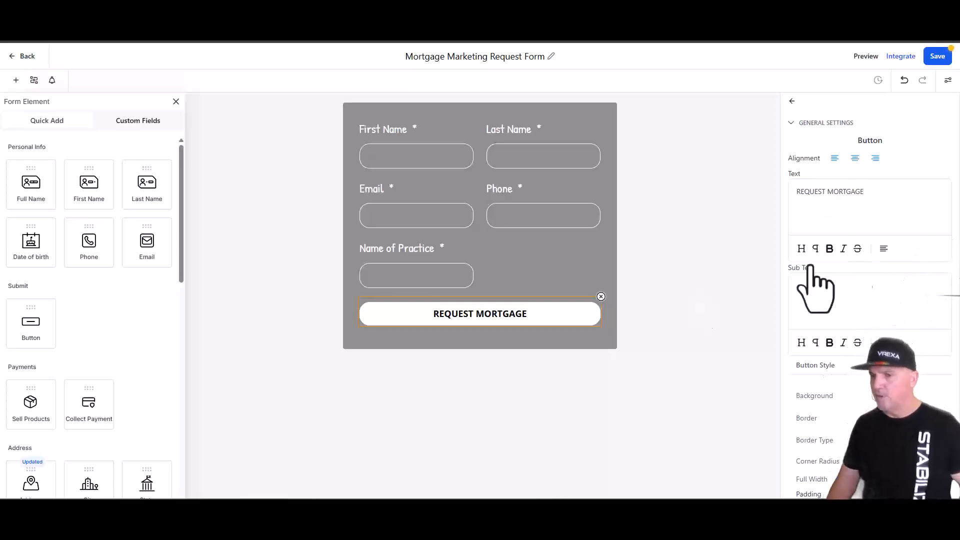
left_click(939, 56)
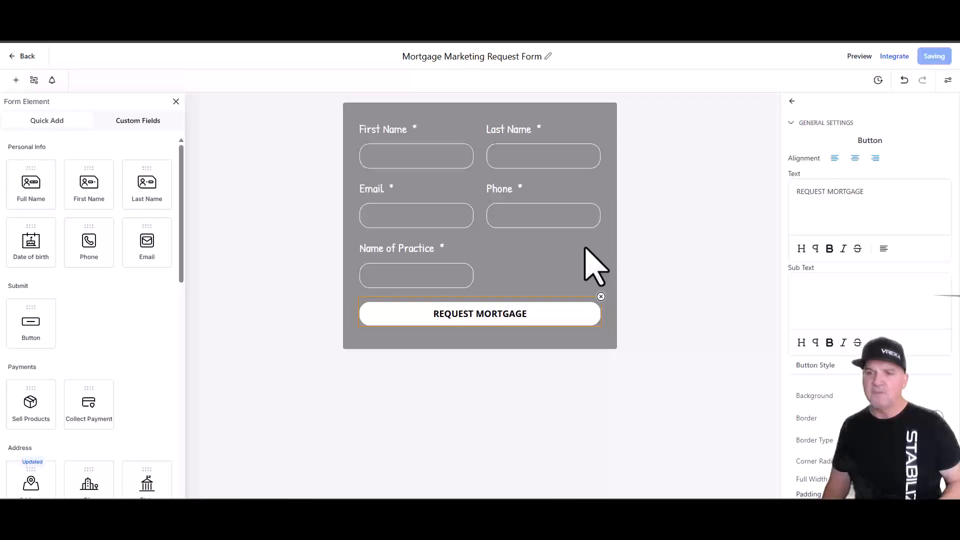
- Delete the Name of Practice field, save the form, and return to the Forms list
left_click(446, 265)
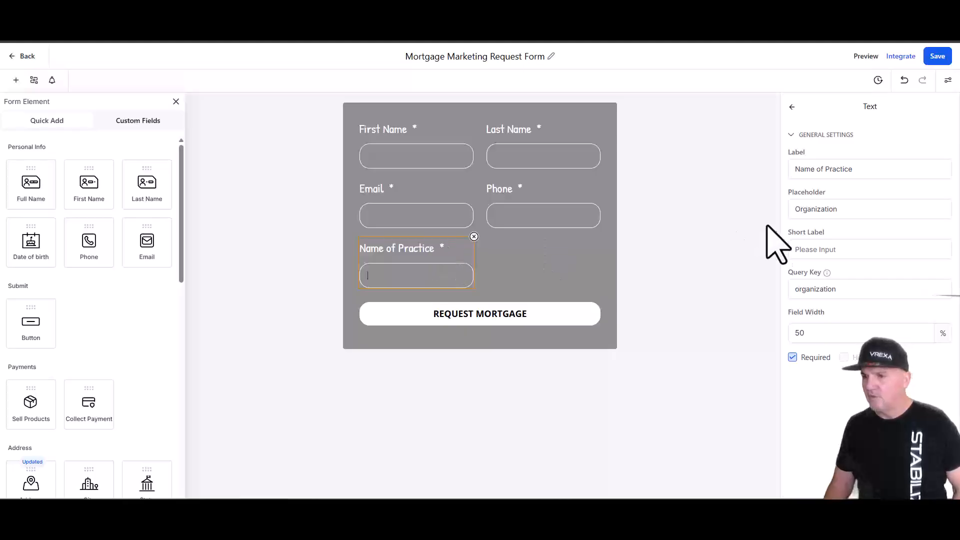
left_click(474, 237)
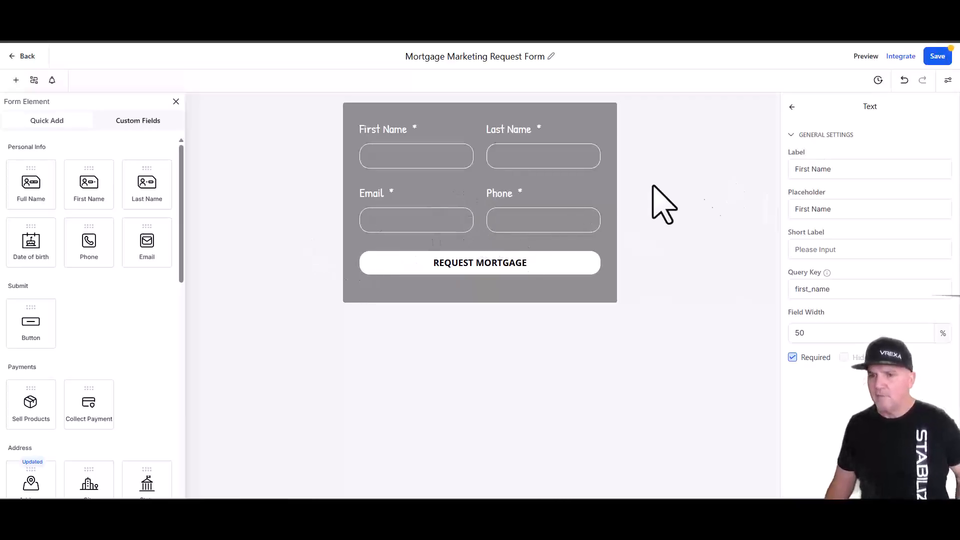
left_click(938, 57)
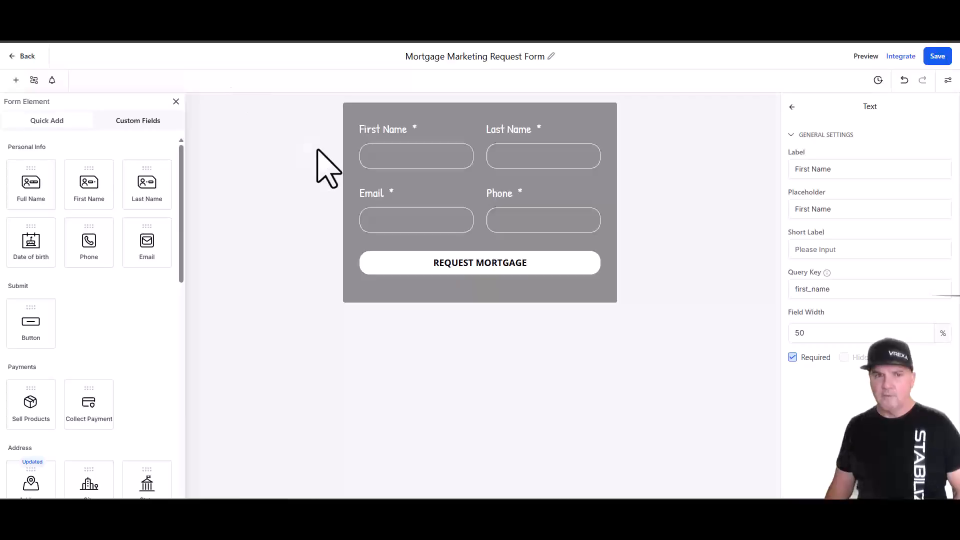
left_click(28, 57)
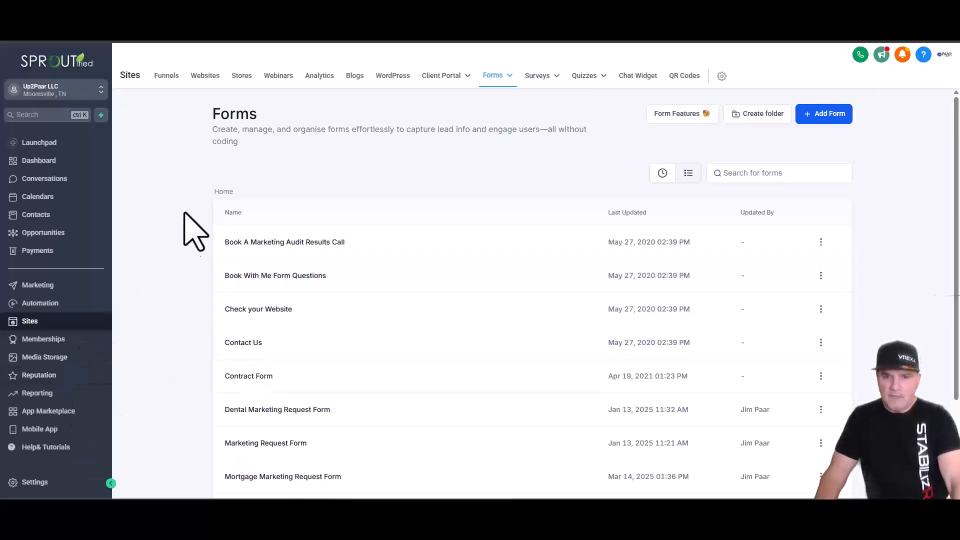
- Point the opt-in workflow's Form Submitted trigger at Mortgage Marketing Request Form and save
left_click(56, 305)
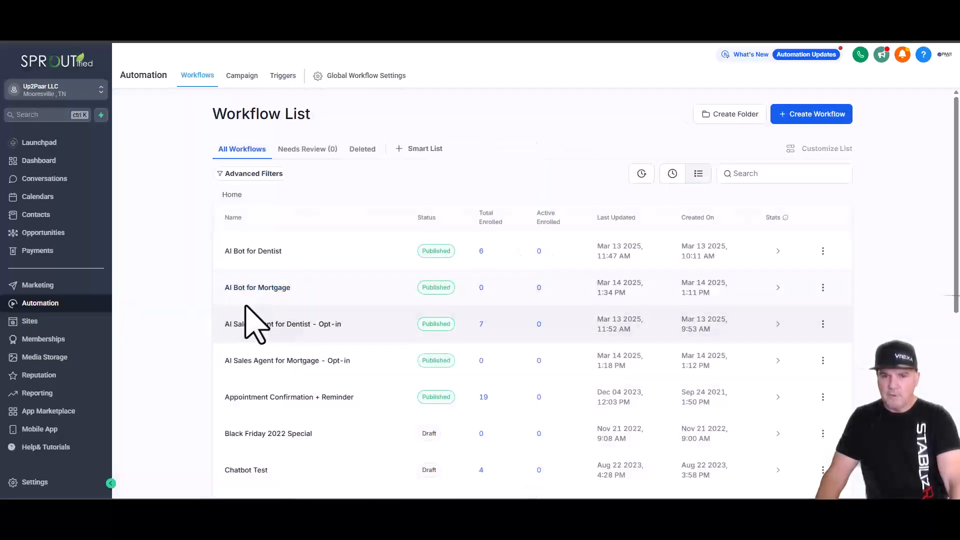
left_click(284, 325)
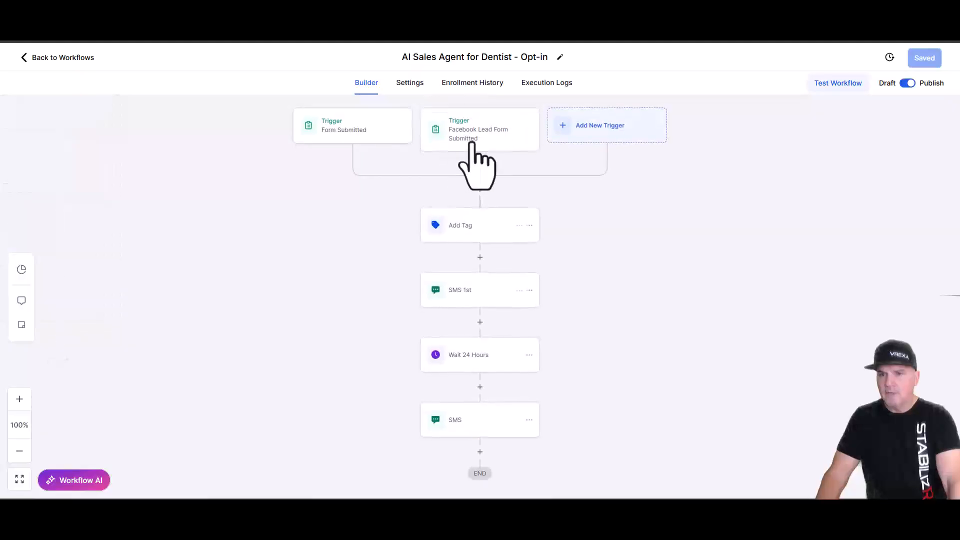
left_click(374, 132)
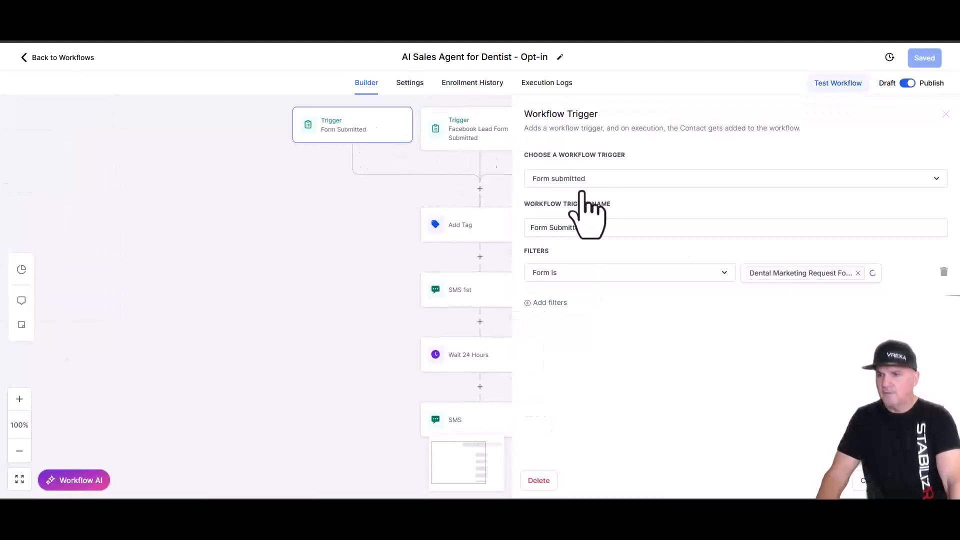
left_click(858, 273)
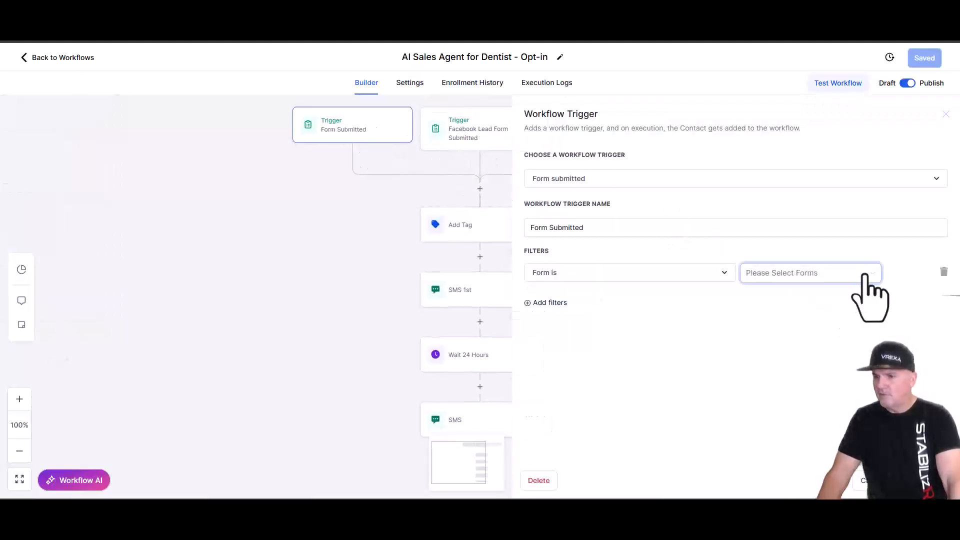
left_click(863, 275)
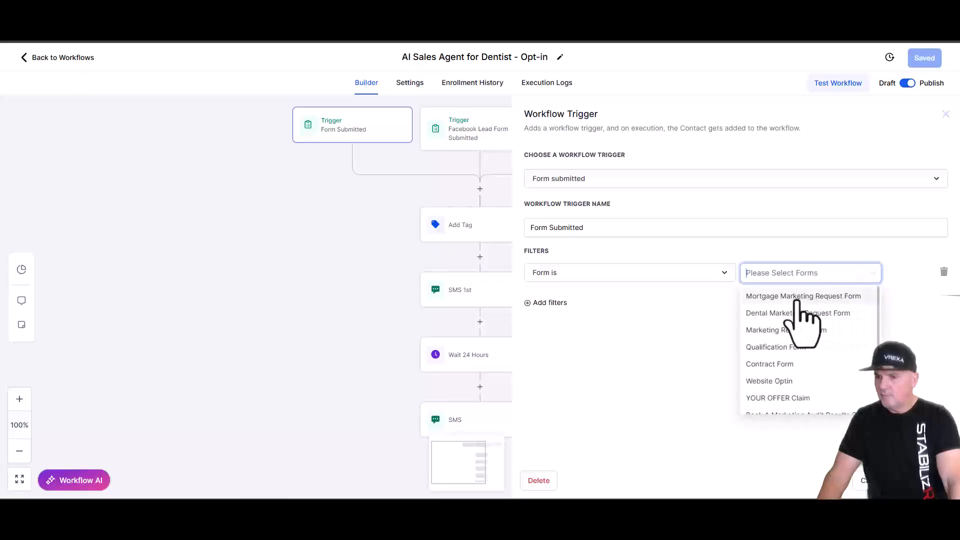
left_click(796, 297)
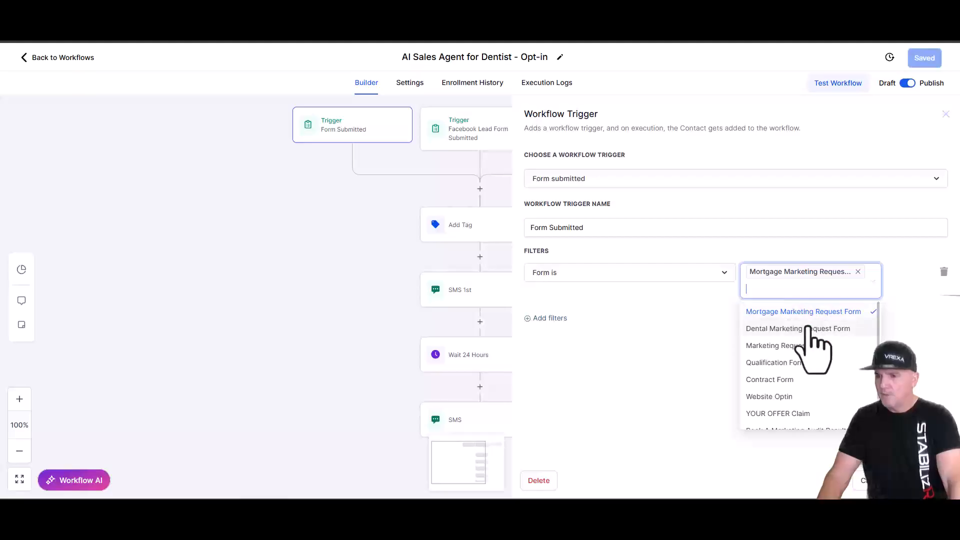
left_click(920, 481)
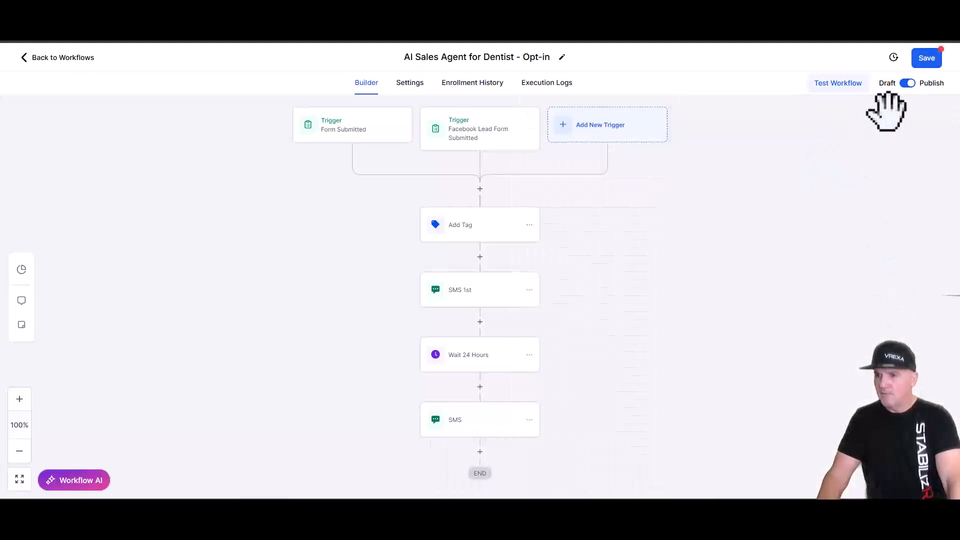
left_click(926, 59)
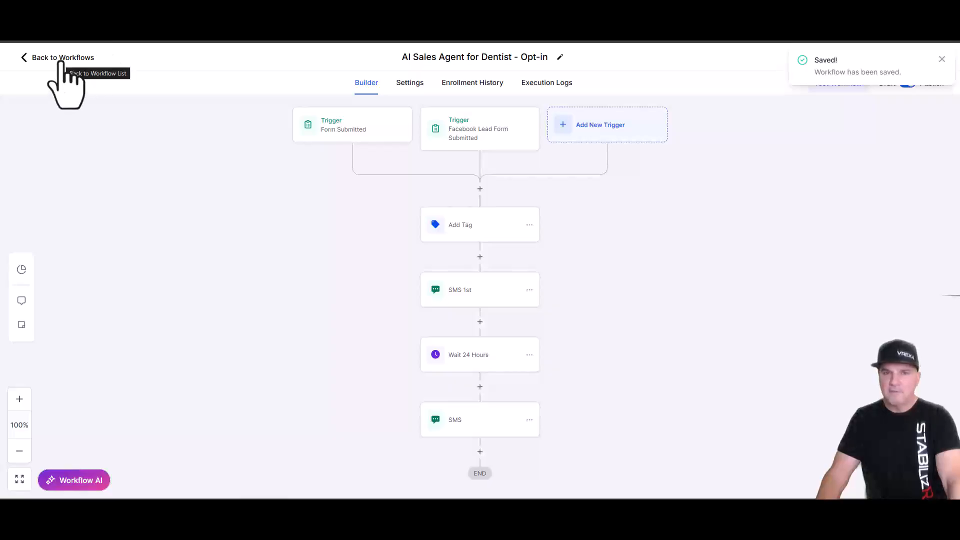
left_click(61, 66)
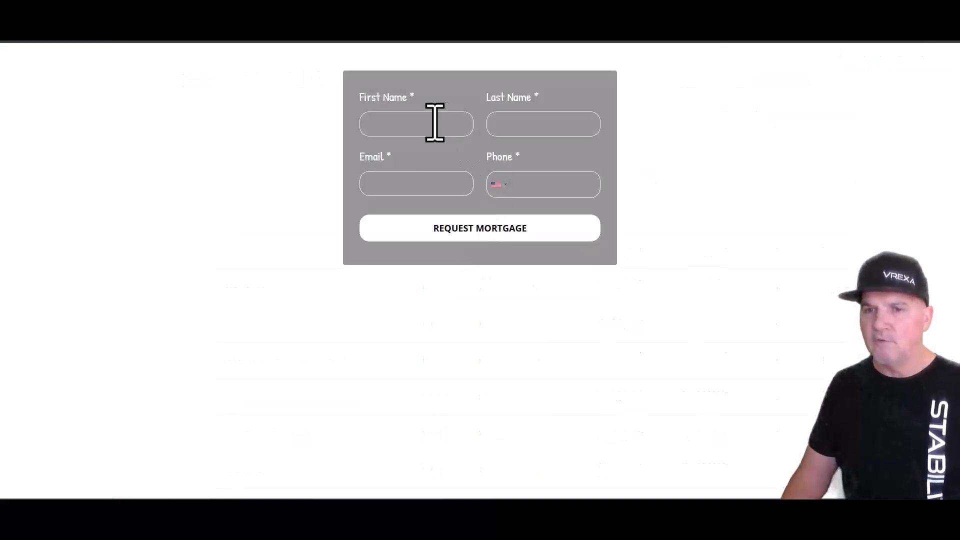
- Fill in the test contact's autofilled name and email plus their phone number, then submit REQUEST MORTGAGE
left_click(434, 123)
left_click(452, 156)
left_click(526, 186)
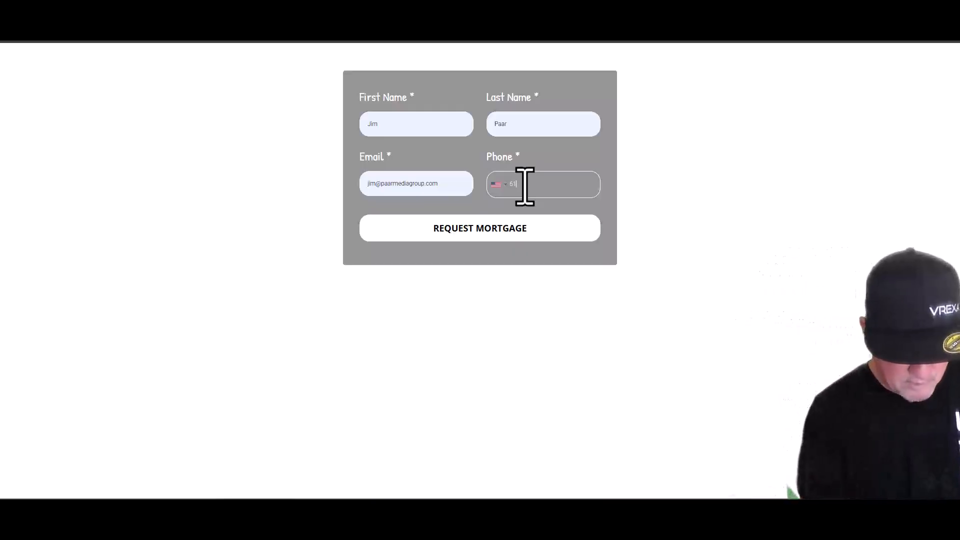
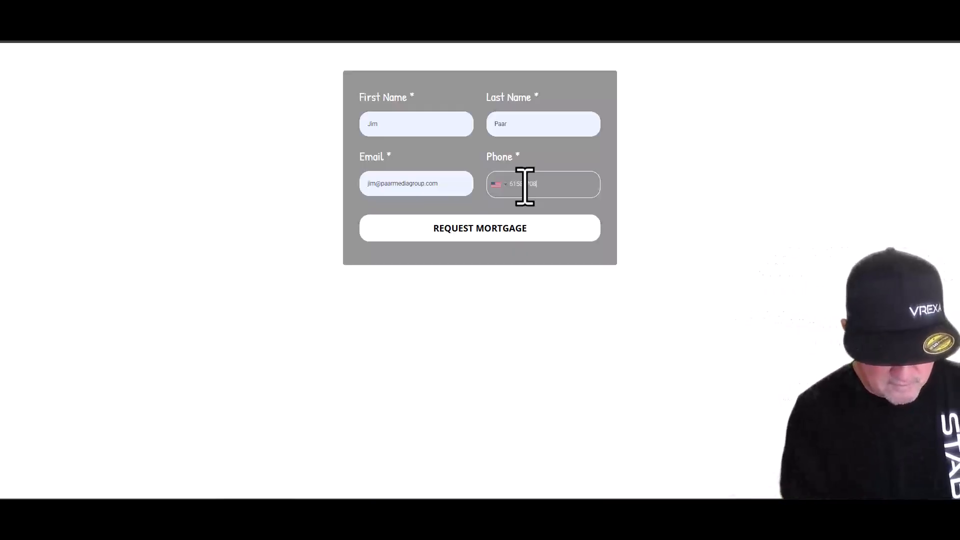
left_click(514, 239)
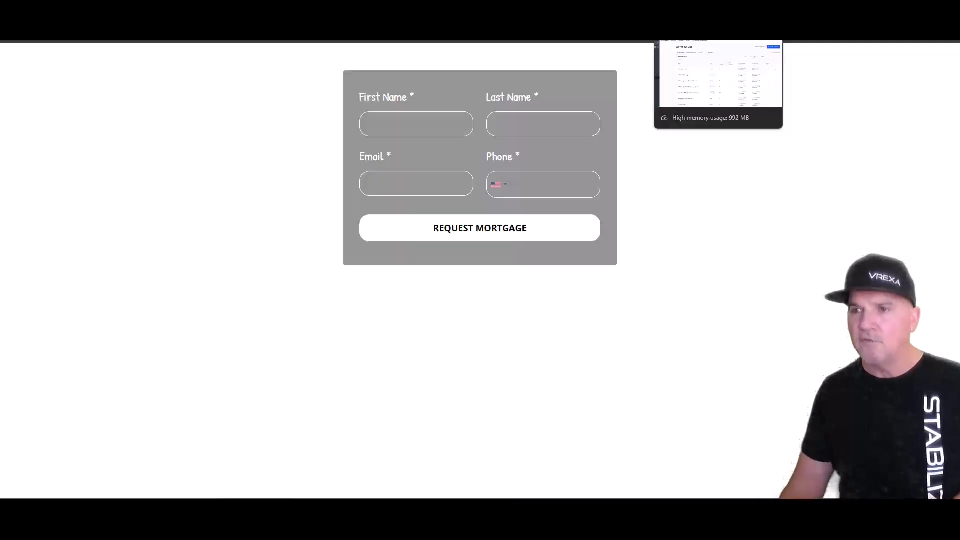
- Return to the Workflow List tab and open Contacts to find the new test contact
left_click(672, 10)
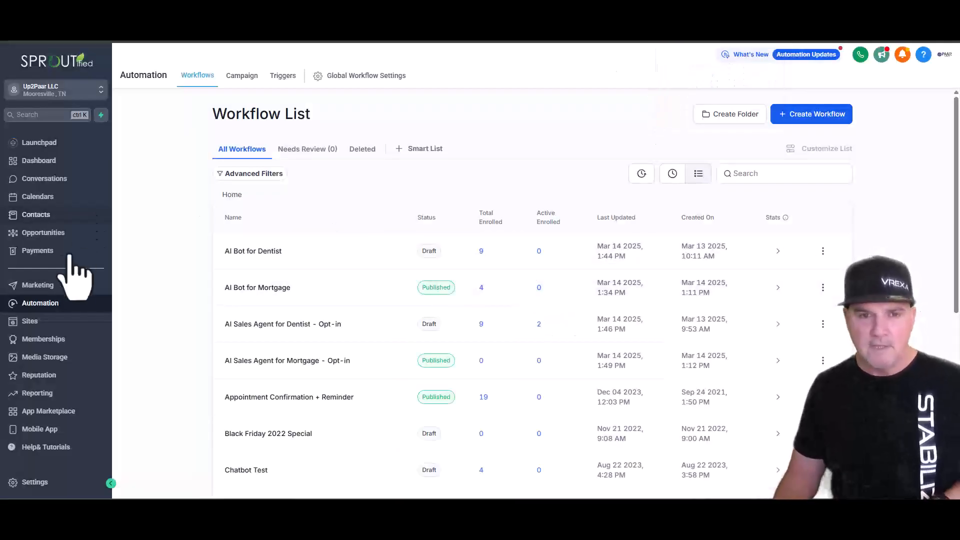
left_click(49, 217)
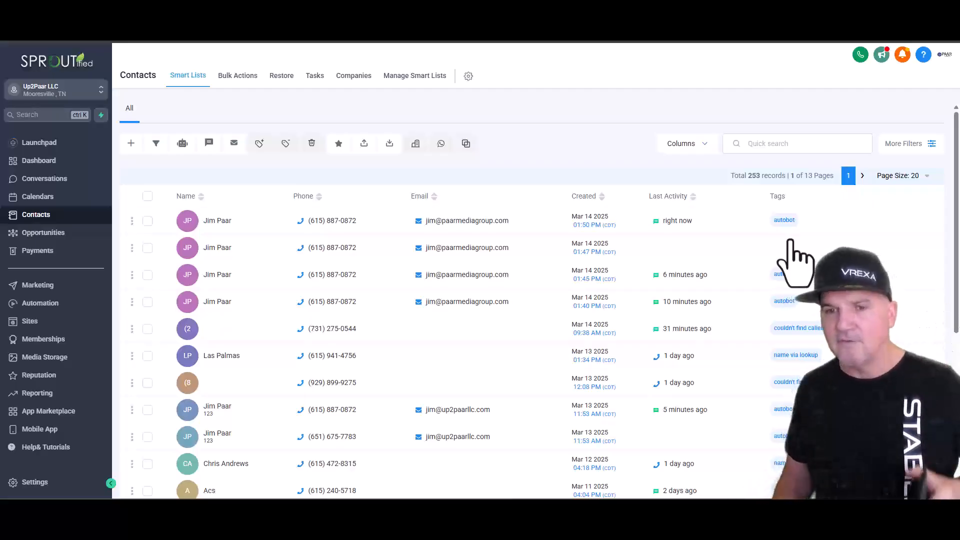
- Open the newly created test contact at the top of the Contacts list
left_click(220, 228)
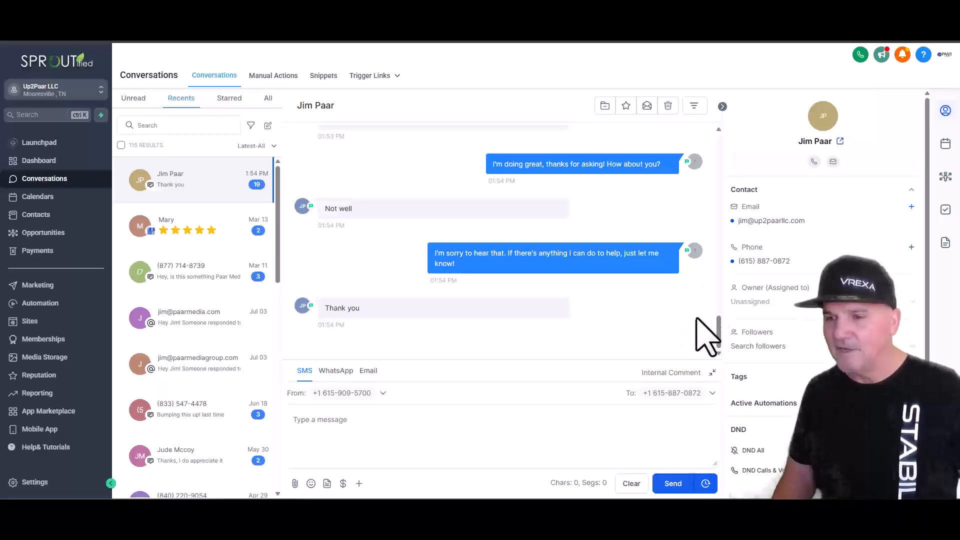
- Scroll the test contact's SMS thread to follow the automated replies up to the name question
left_click_drag(719, 344, 718, 319)
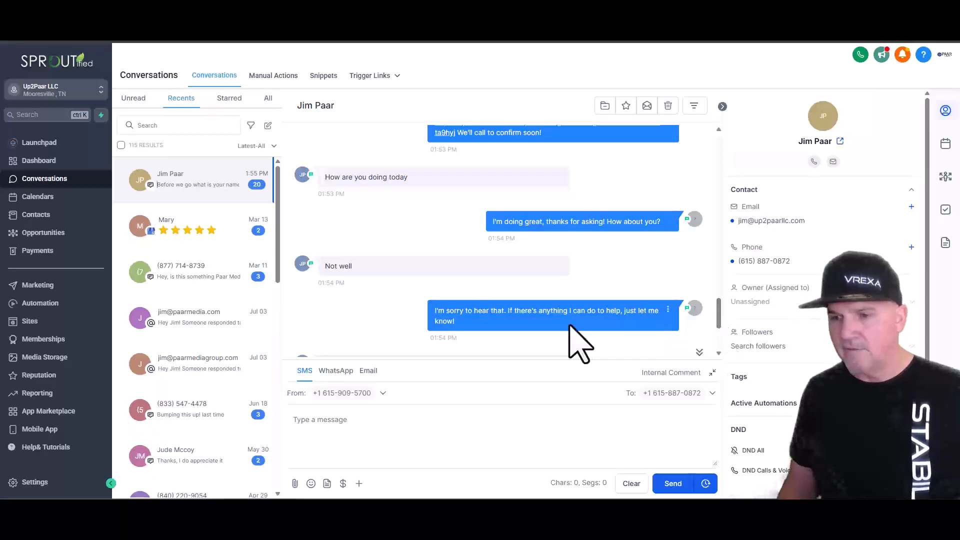
scroll(676, 279, "down", 3)
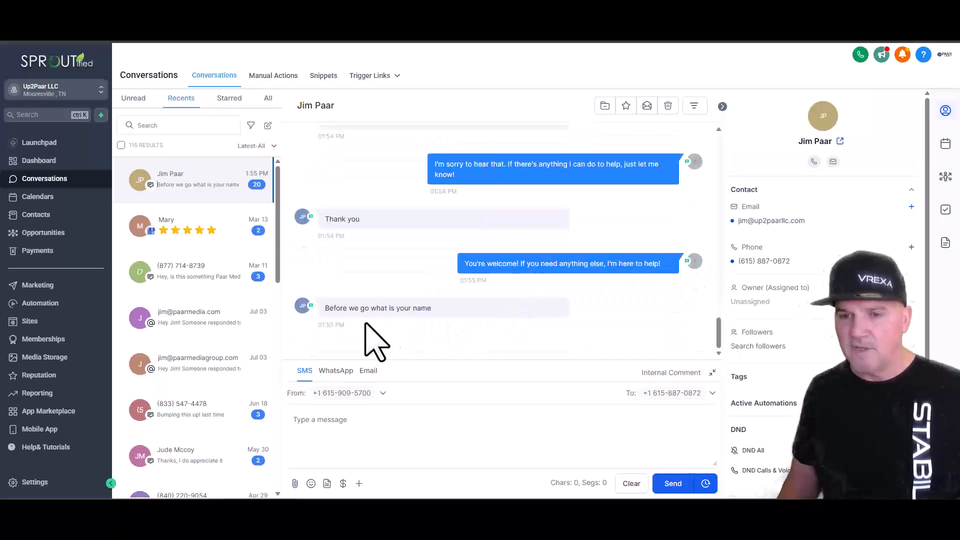